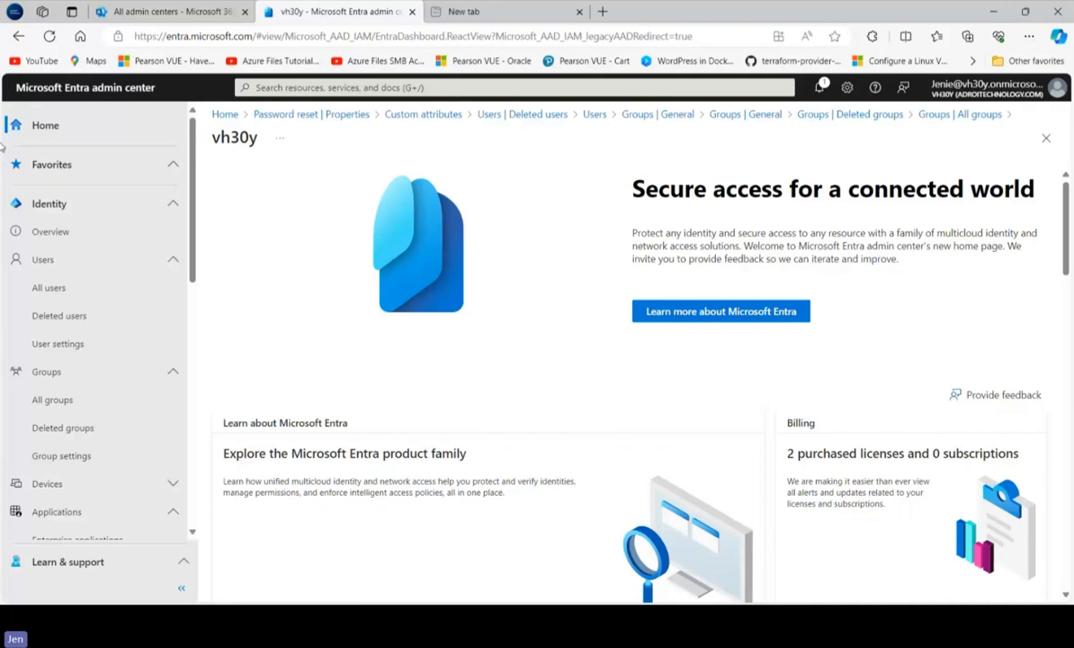
Review the Entra home page, and the tenant overview's basic information and alerts
left_click(75, 126)
scroll(1070, 228, "down", 1)
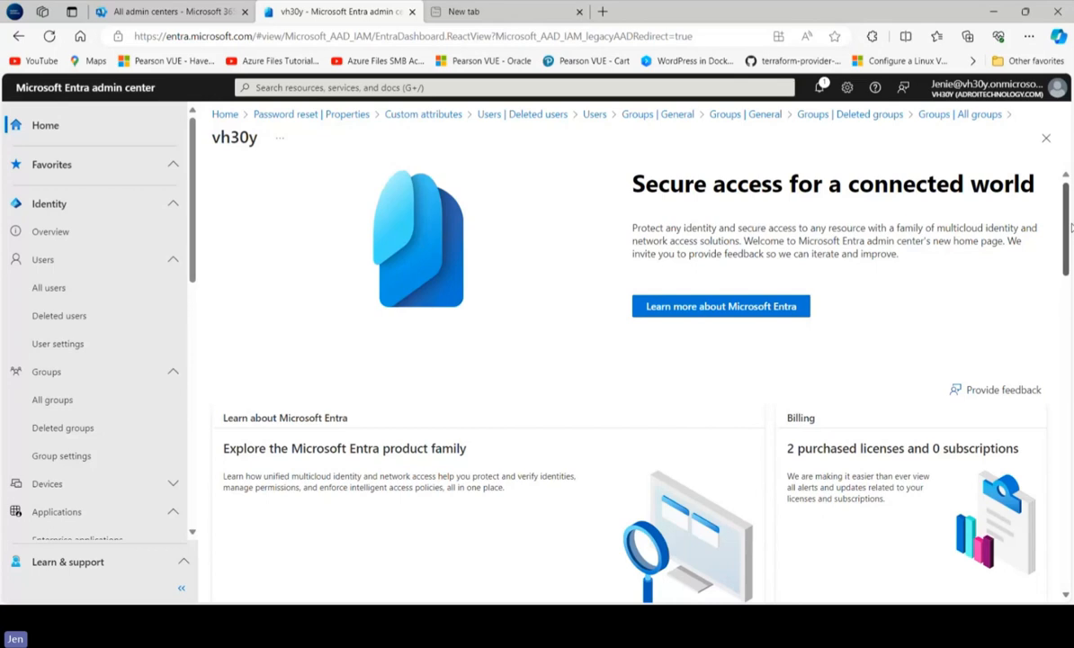
scroll(972, 352, "down", 3)
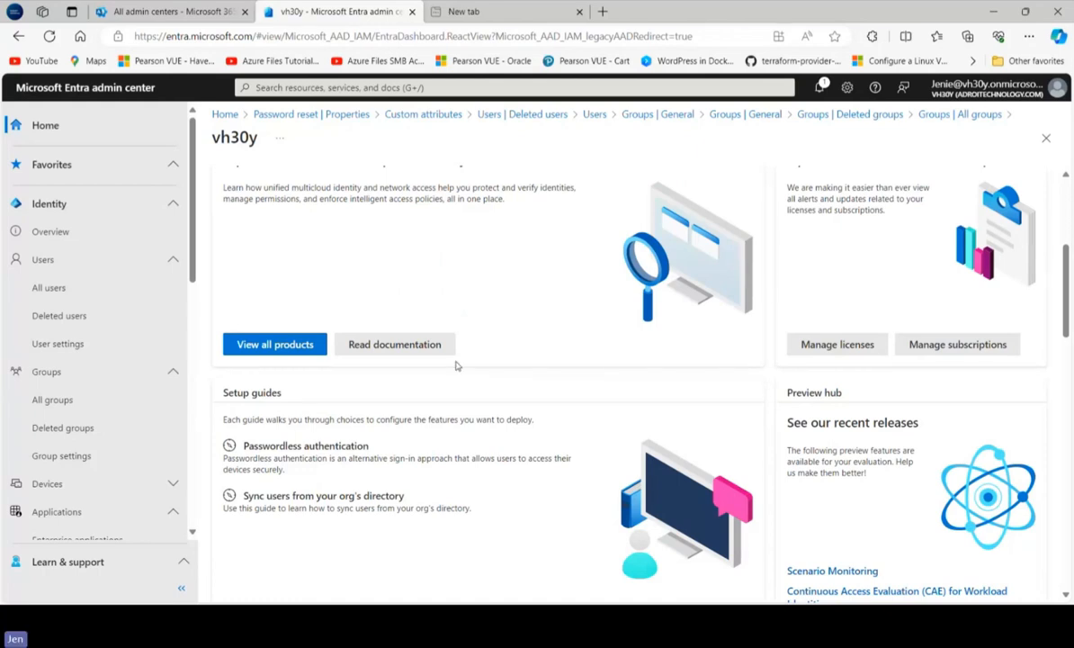
left_click(48, 232)
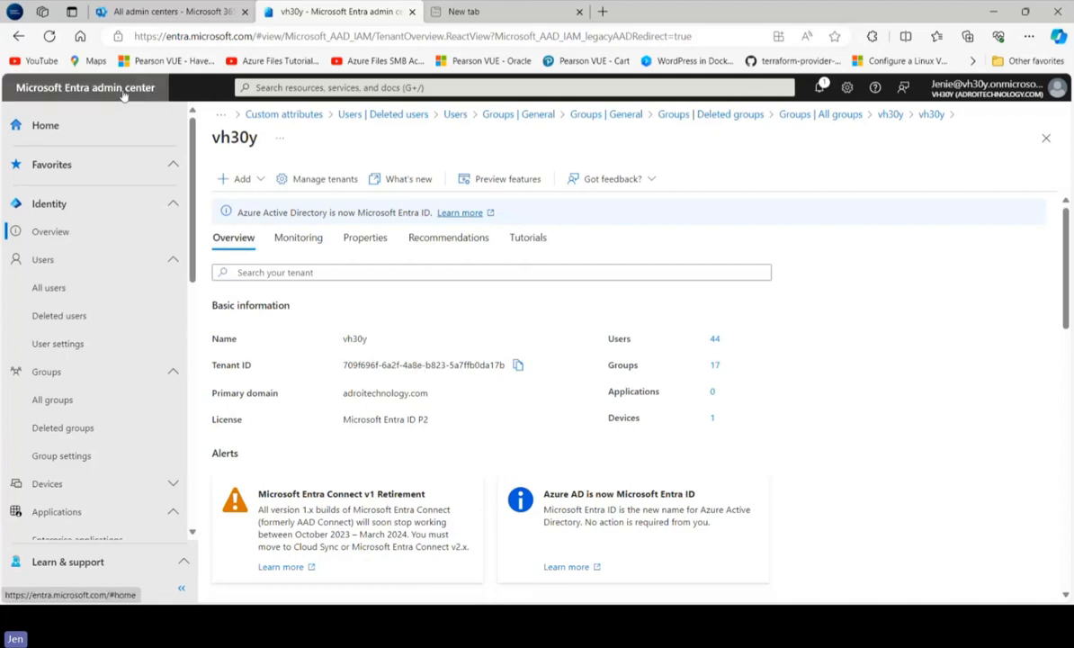
scroll(514, 522, "down", 1)
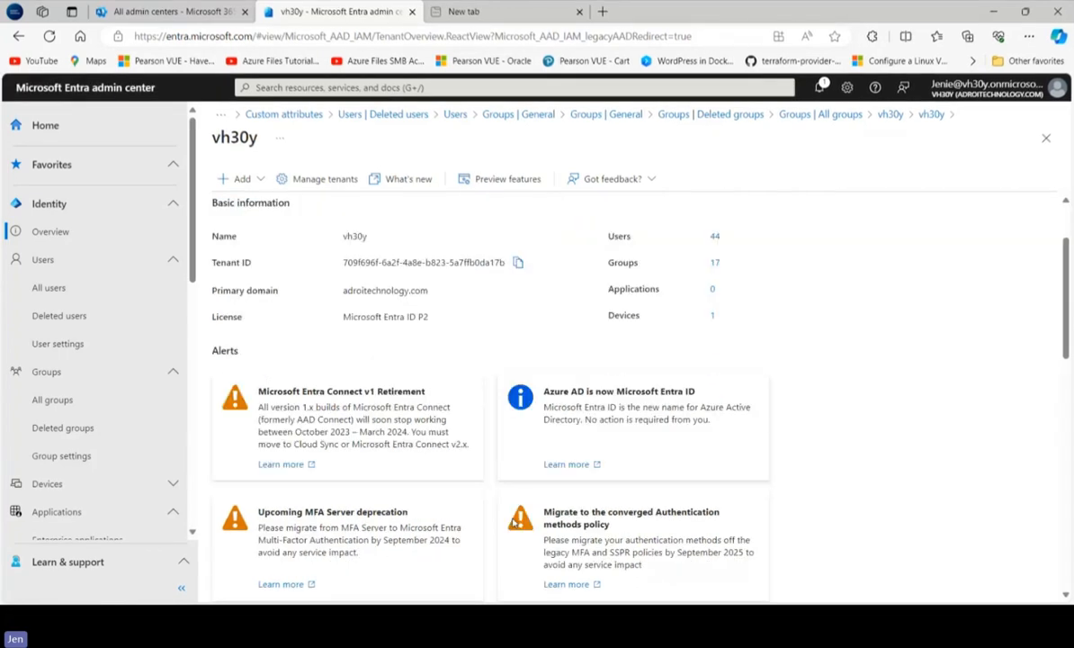
scroll(515, 522, "down", 1)
scroll(1071, 440, "up", 2)
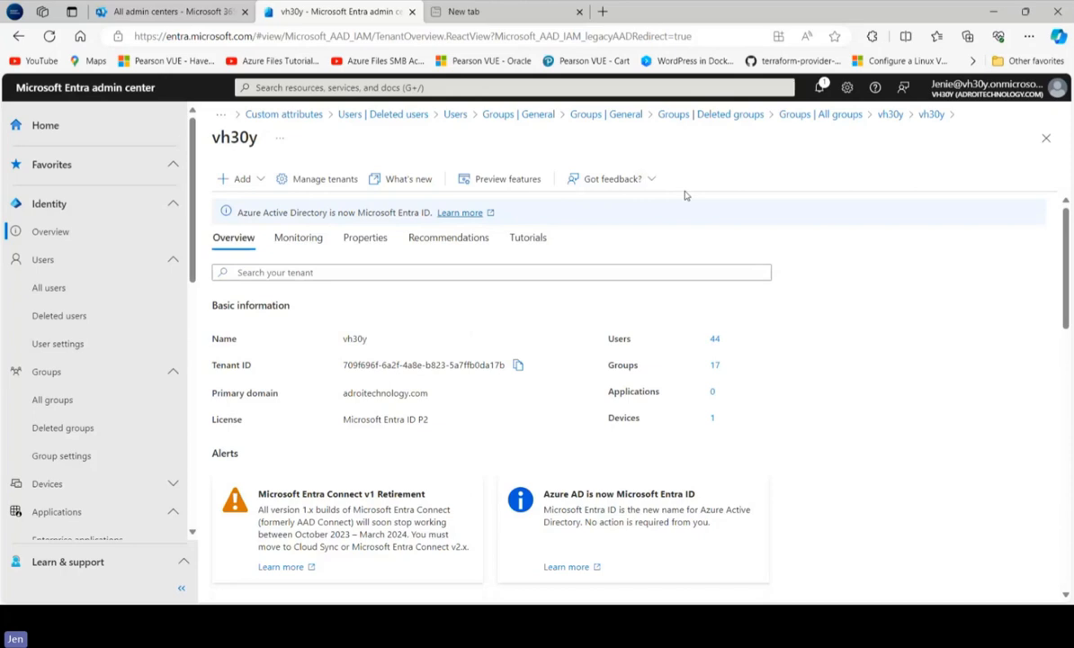
Examine which object types can be added from the tenant overview, and check the tenant's primary domain
left_click(227, 184)
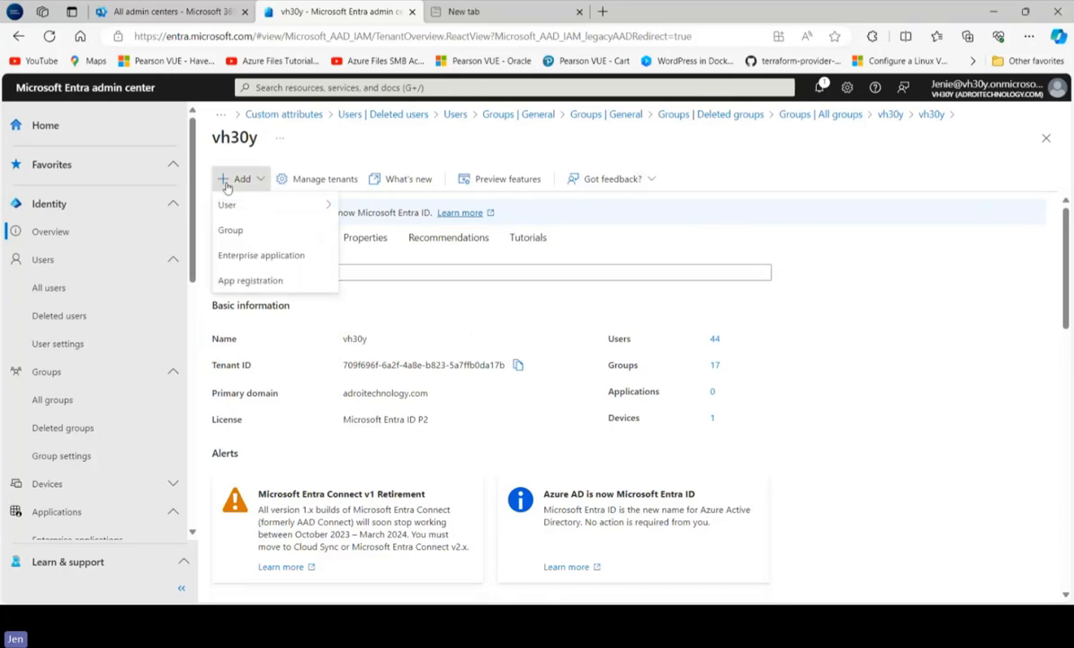
left_click(677, 317)
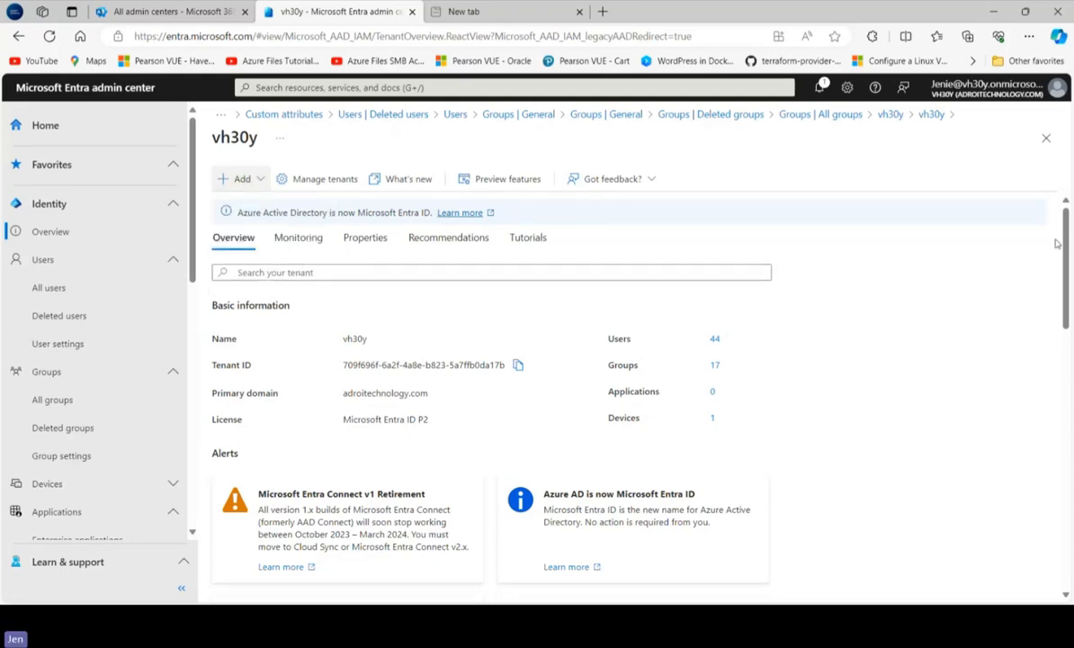
left_click(262, 181)
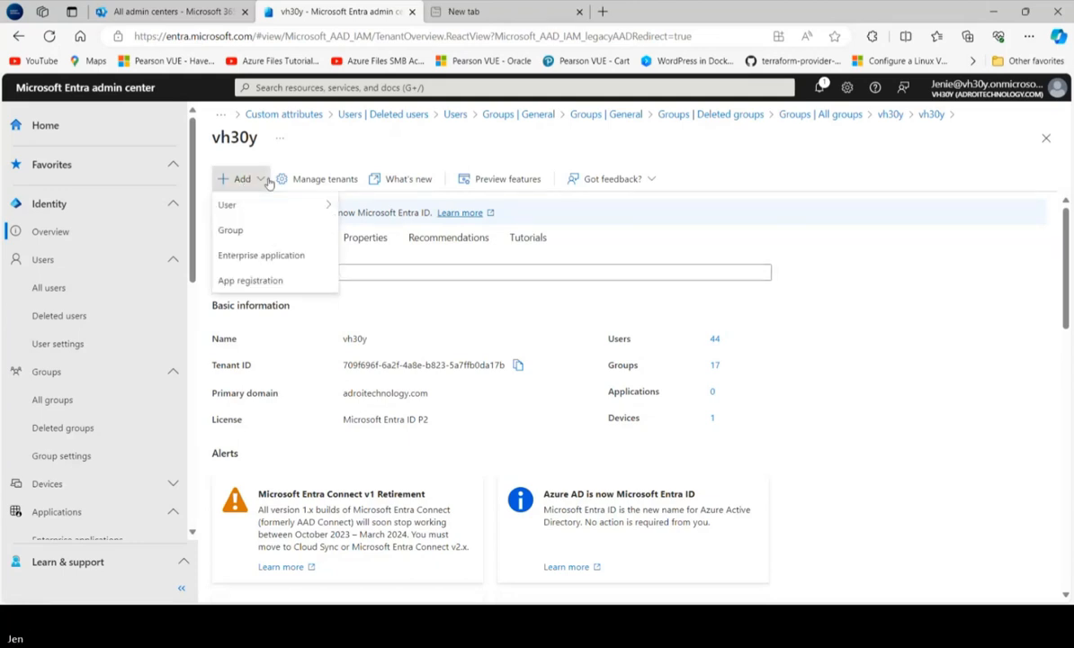
left_click(231, 183)
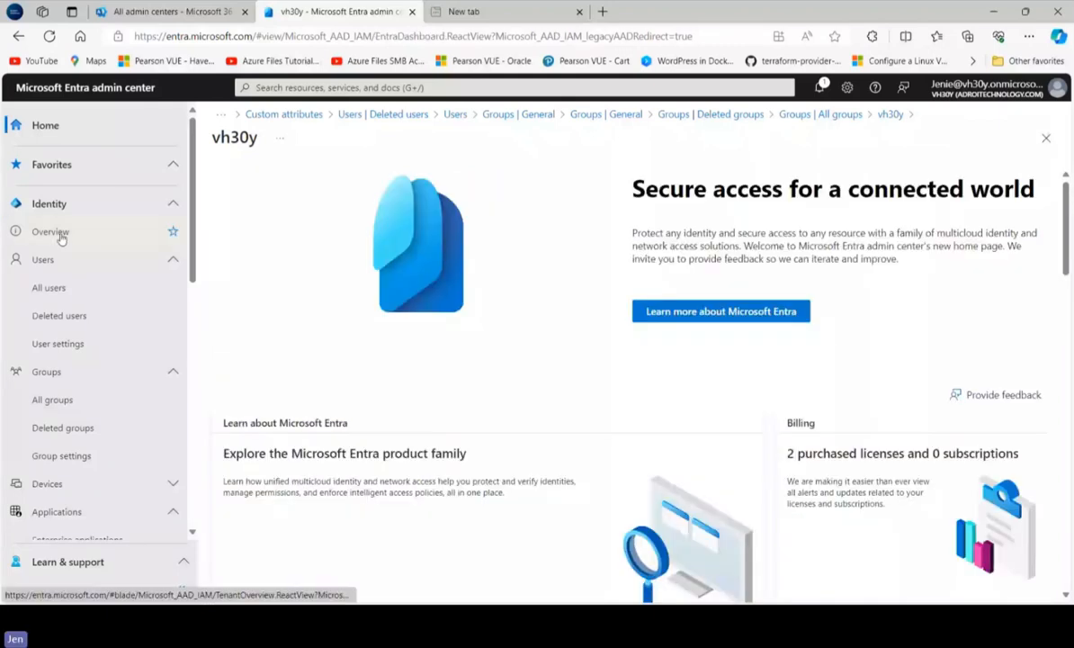
left_click(51, 232)
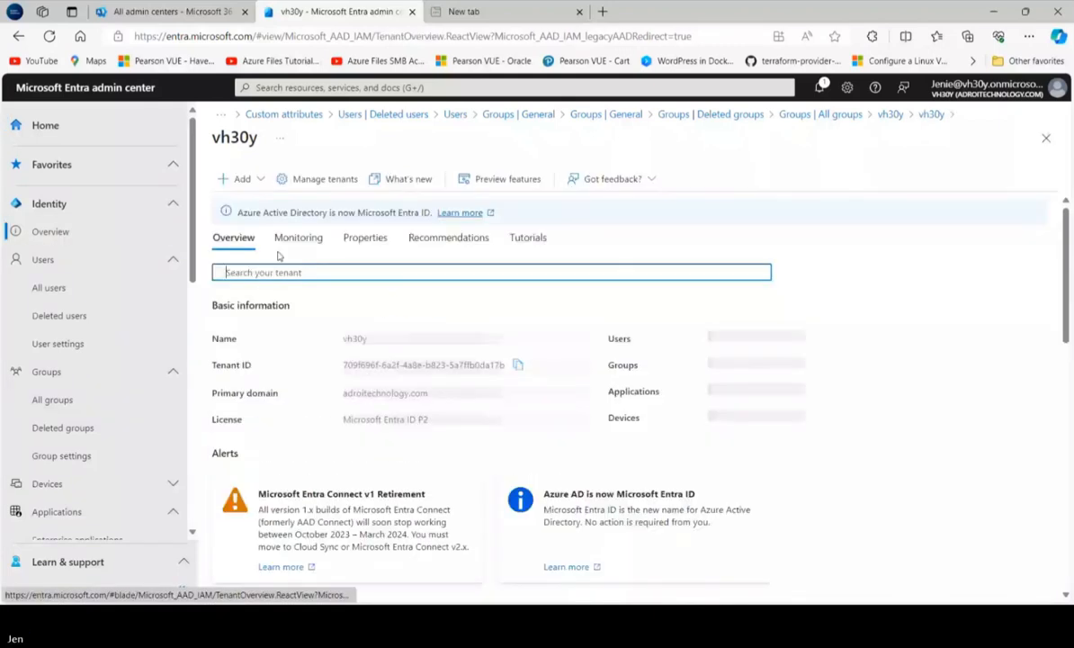
left_click(280, 139)
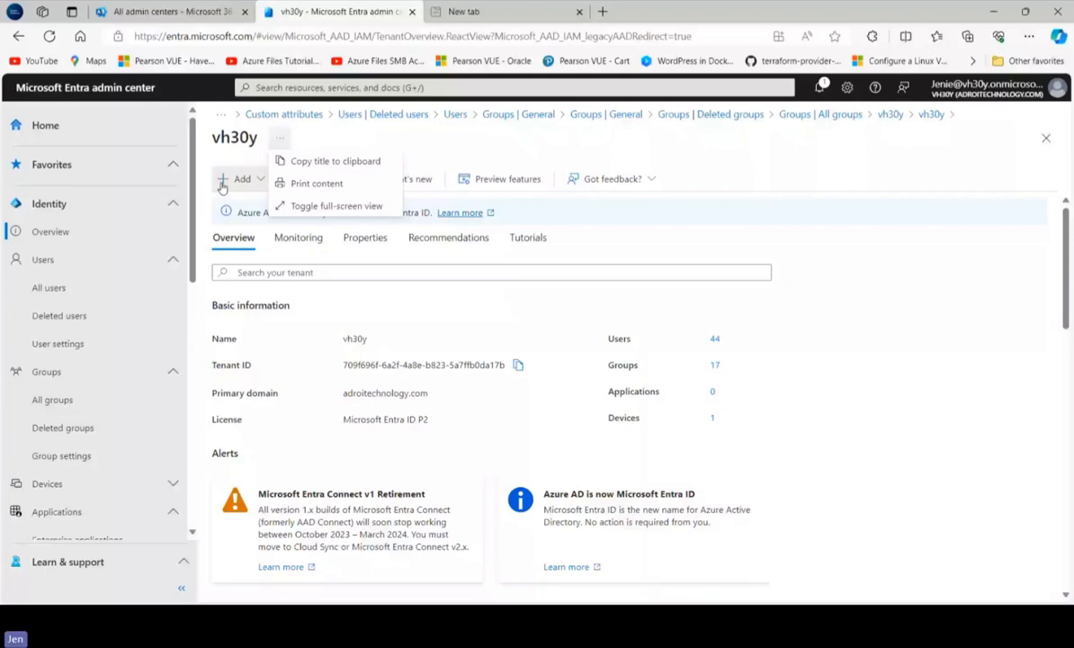
left_click(891, 215)
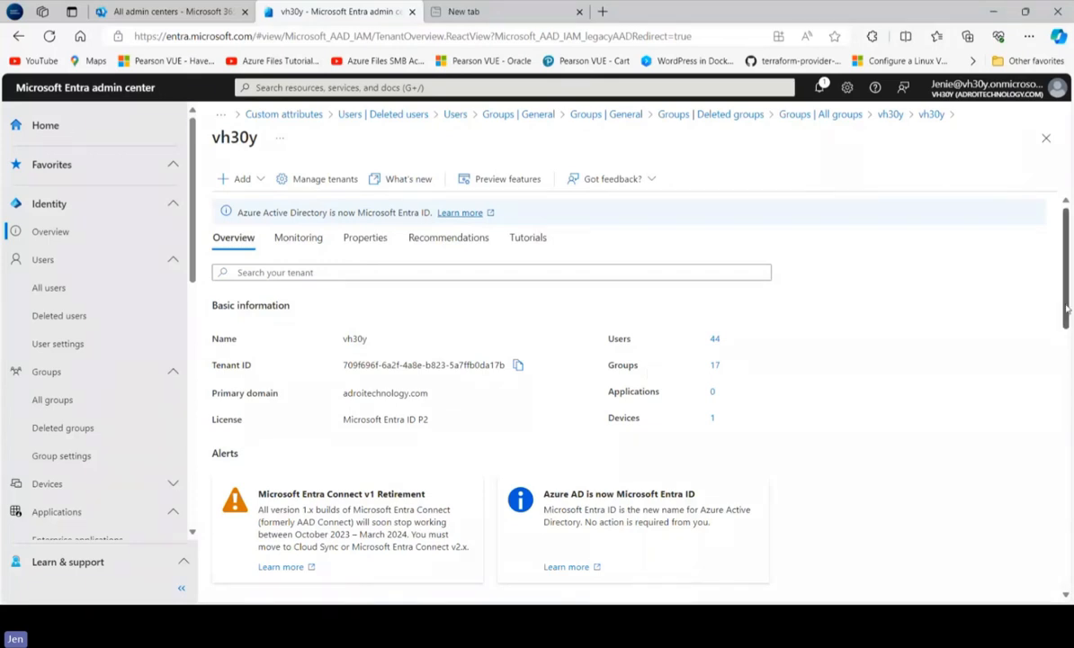
mouse_move(1067, 308)
left_mouse_down()
mouse_move(1063, 336)
mouse_move(1062, 307)
left_mouse_up()
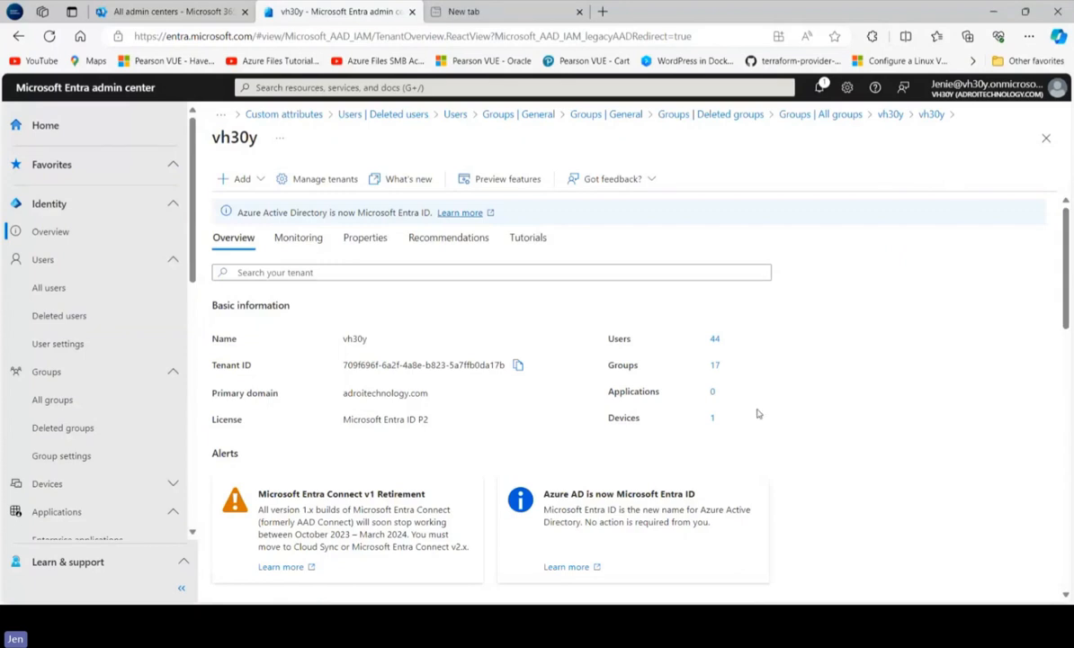
left_click(241, 179)
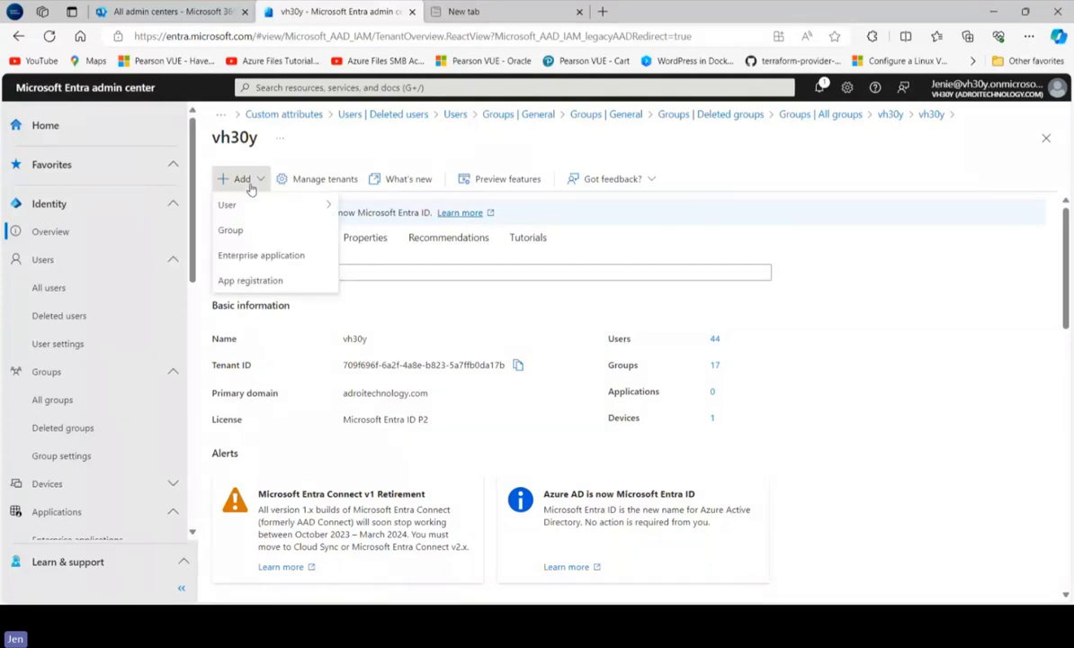
mouse_move(306, 204)
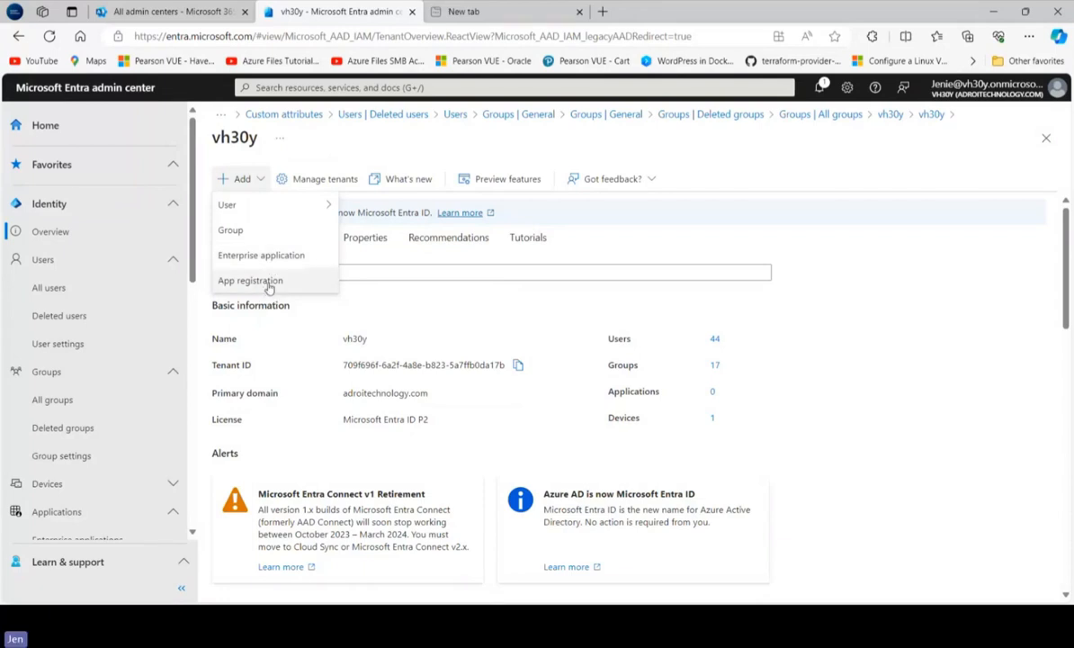
left_click(283, 201)
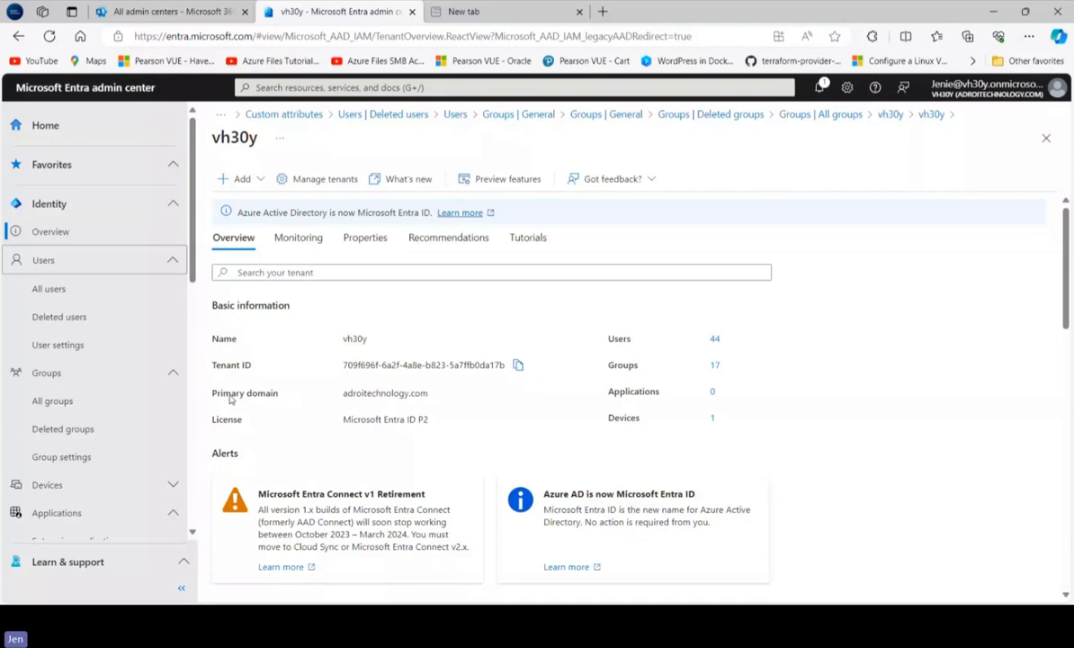
left_click_drag(430, 394, 334, 402)
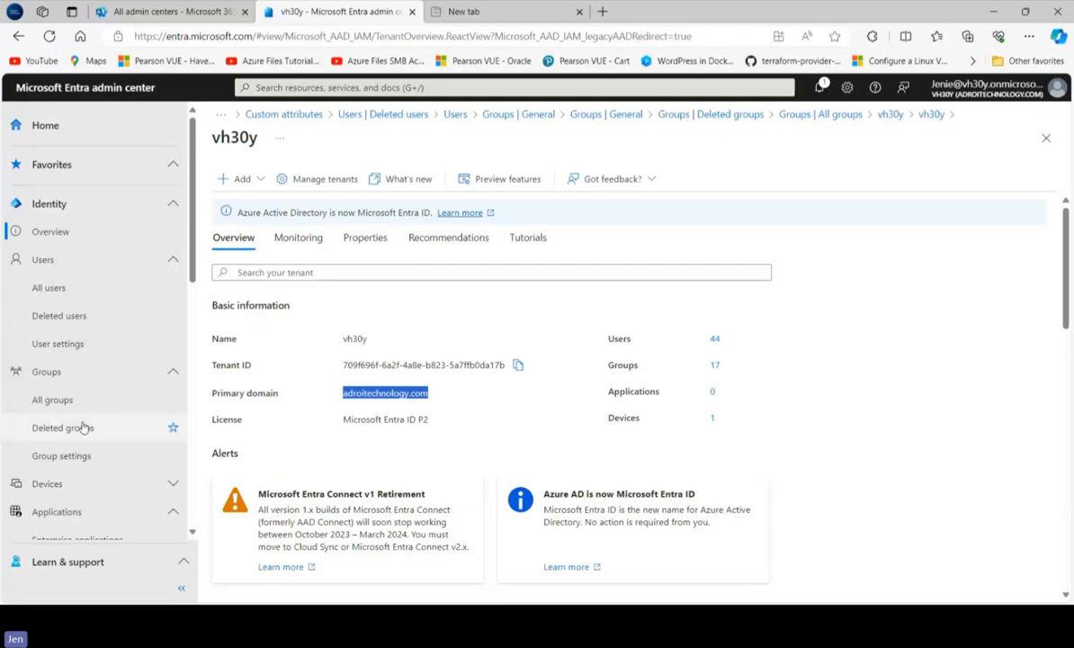
Start creating a new internal user from the list of all users
left_click(49, 287)
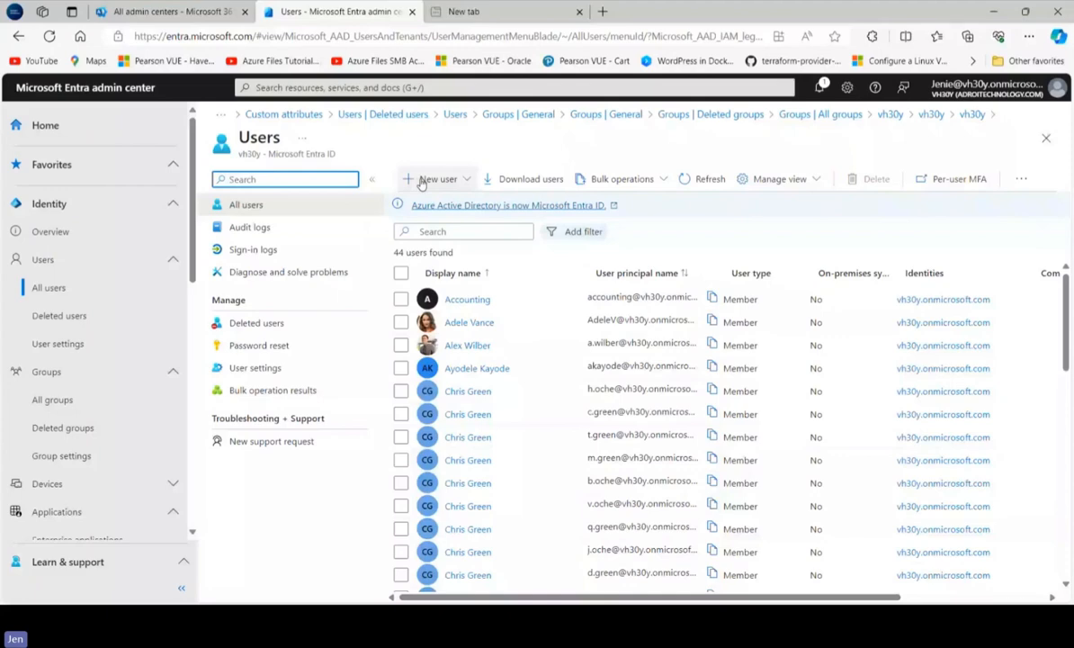
left_click(428, 179)
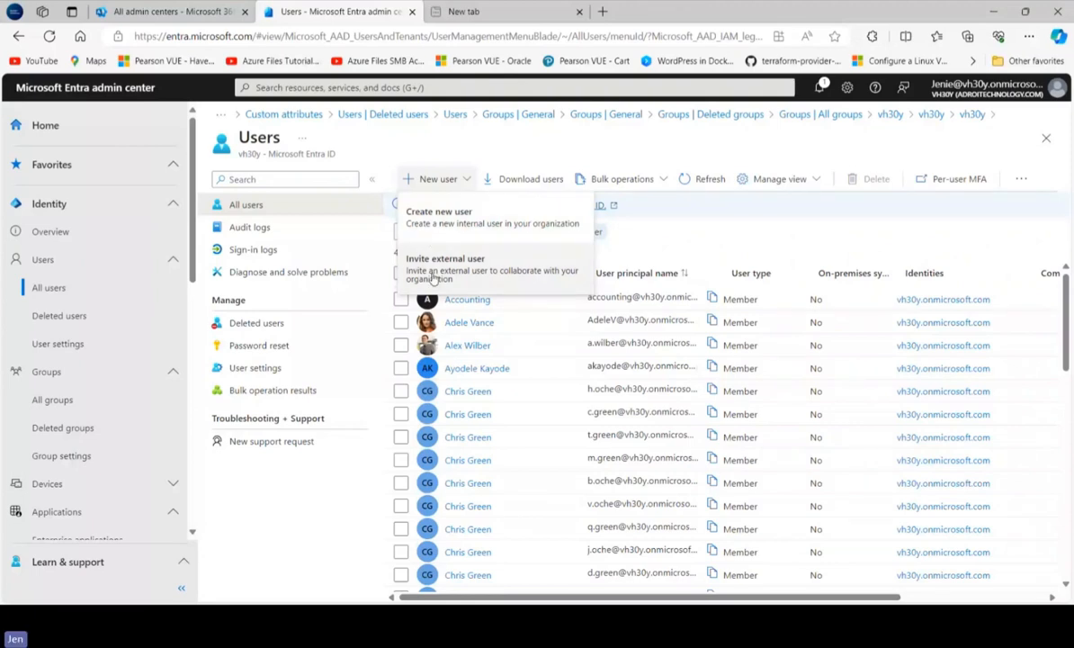
left_click(509, 233)
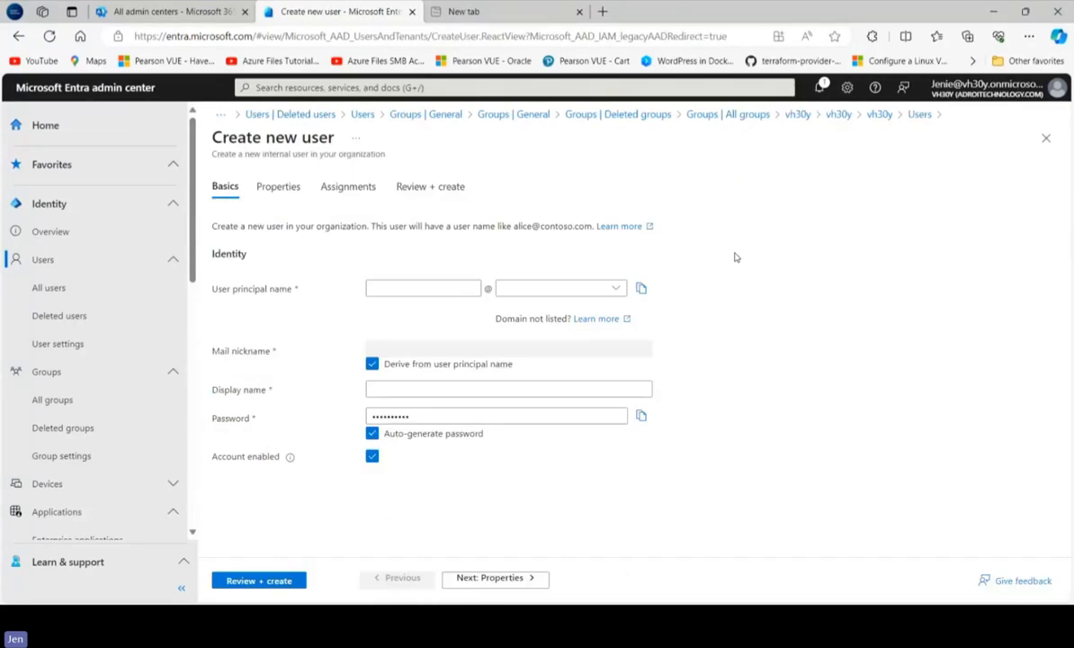
Enter the user principal name as the new user's lowercase first and last names separated by a dot
left_click(409, 290)
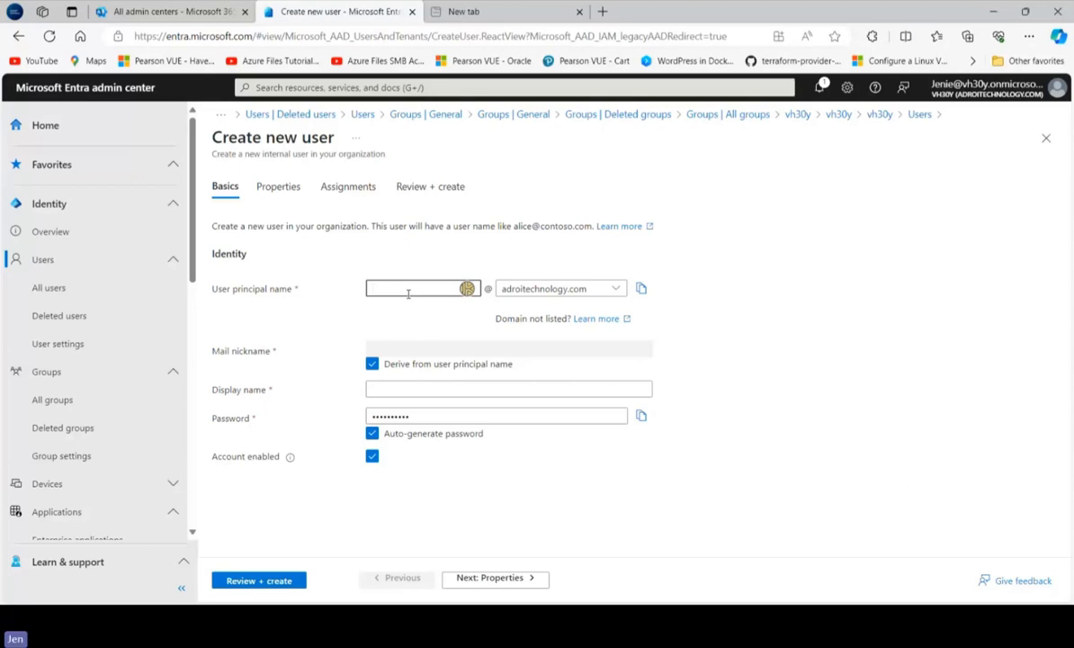
type("Mary")
key("BackSpace")
key("BackSpace")
key("BackSpace")
key("BackSpace")
Enter the new user's initials as the display name
left_click(401, 401)
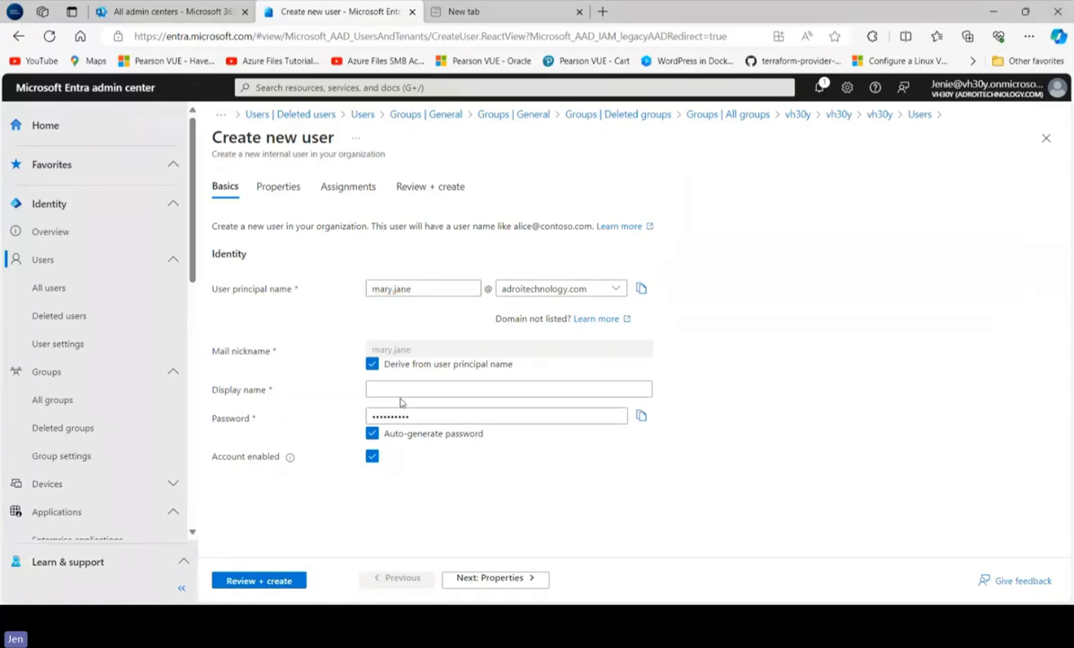
left_click(416, 387)
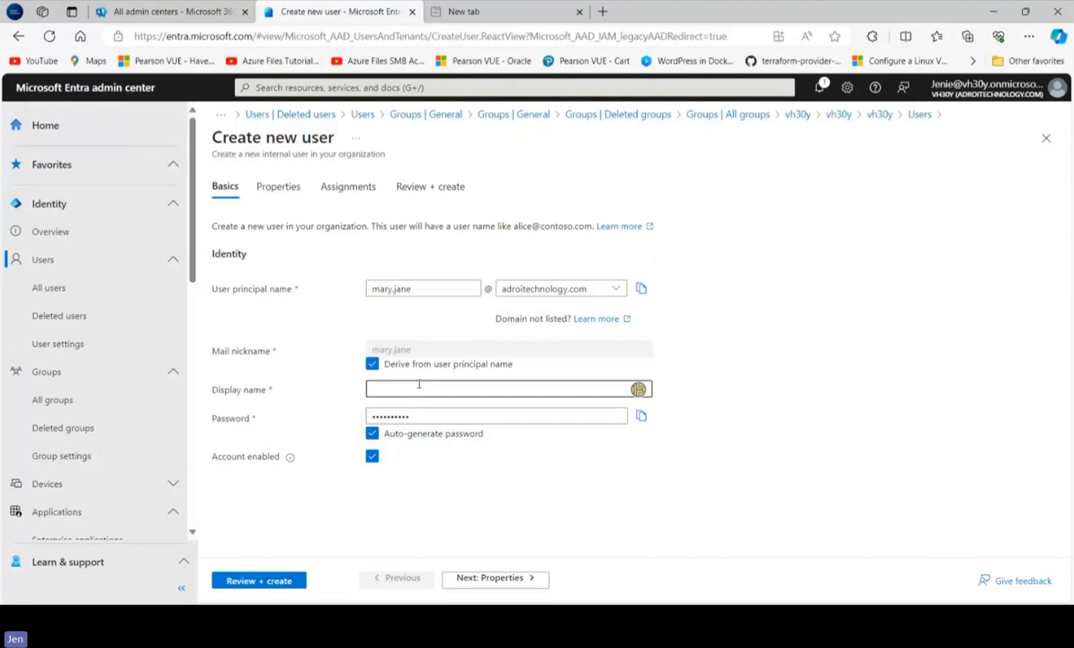
type("Ma")
left_click(561, 413)
left_click_drag(561, 413, 396, 415)
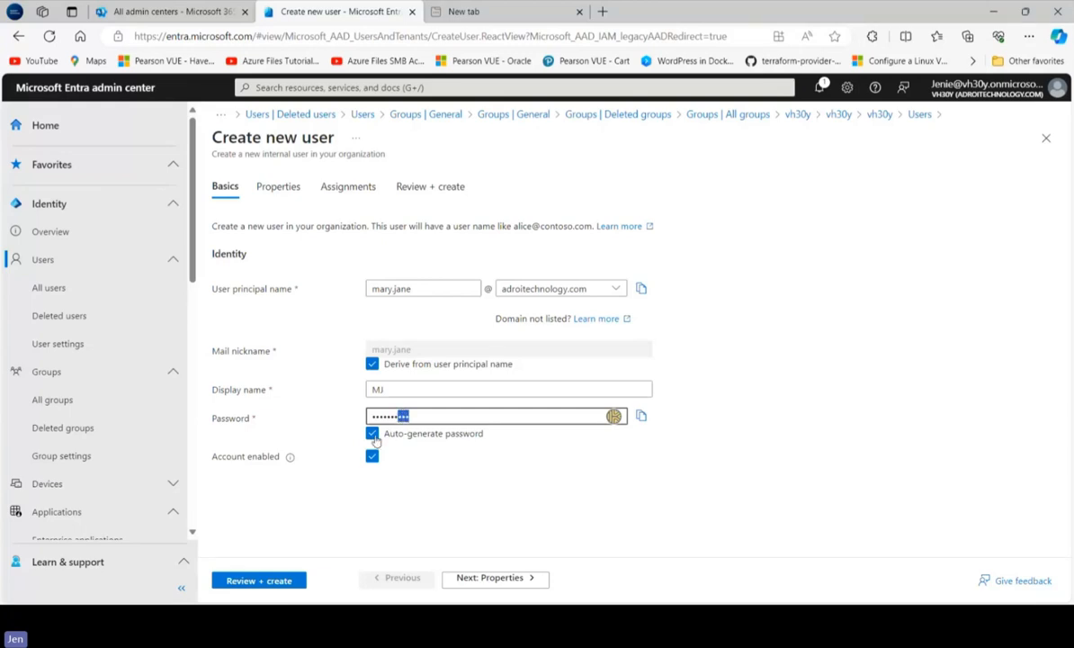
left_click(437, 419)
left_click(423, 435)
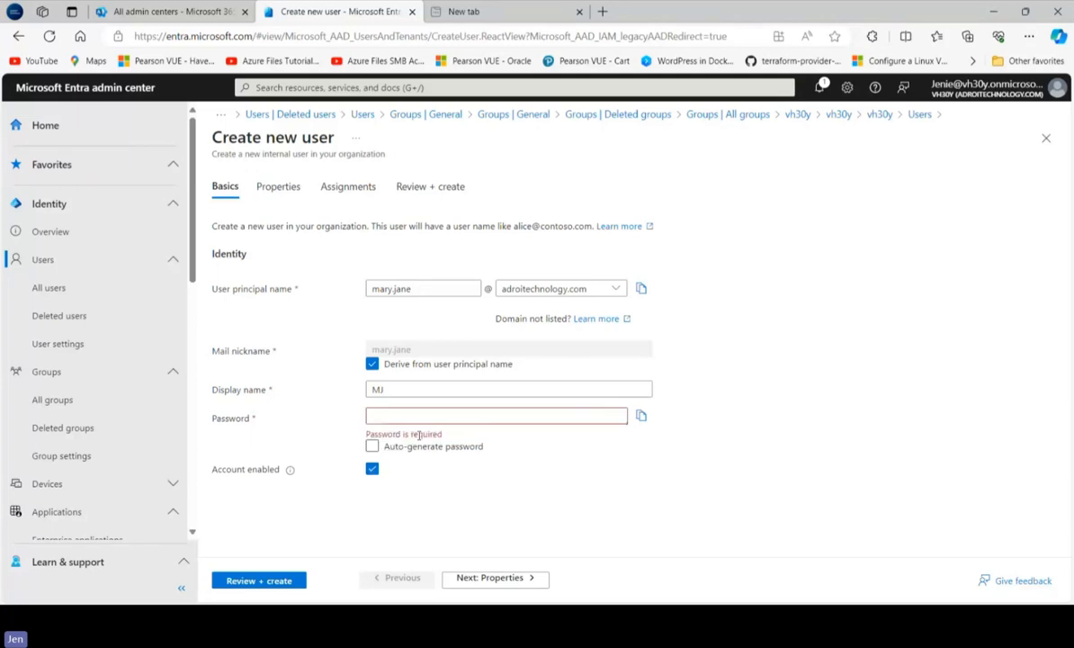
left_click(423, 415)
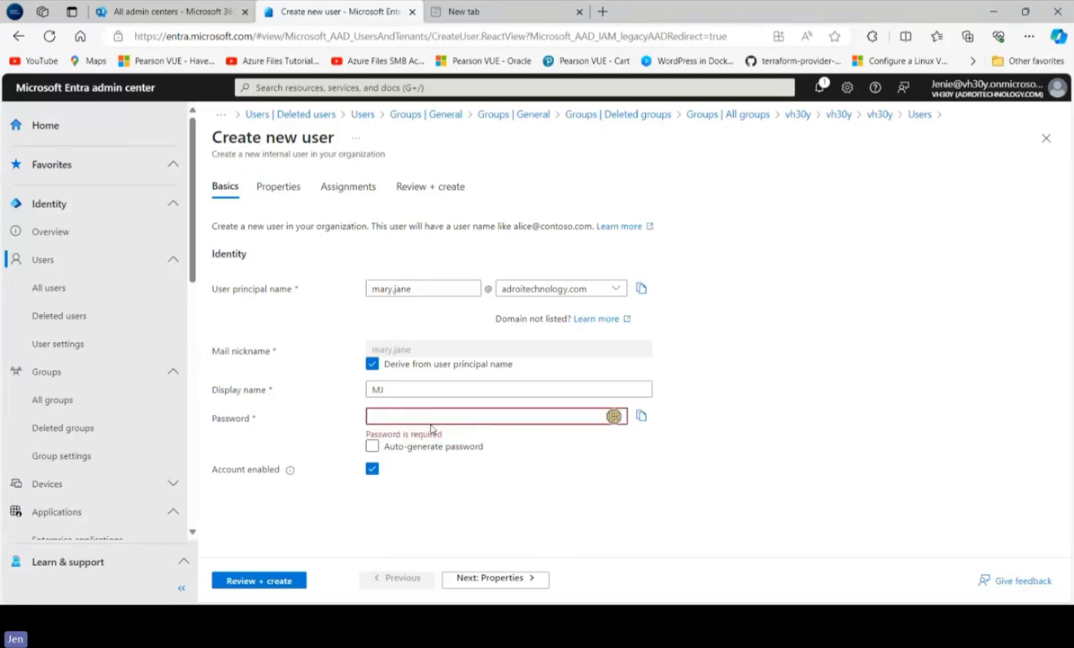
left_click(372, 446)
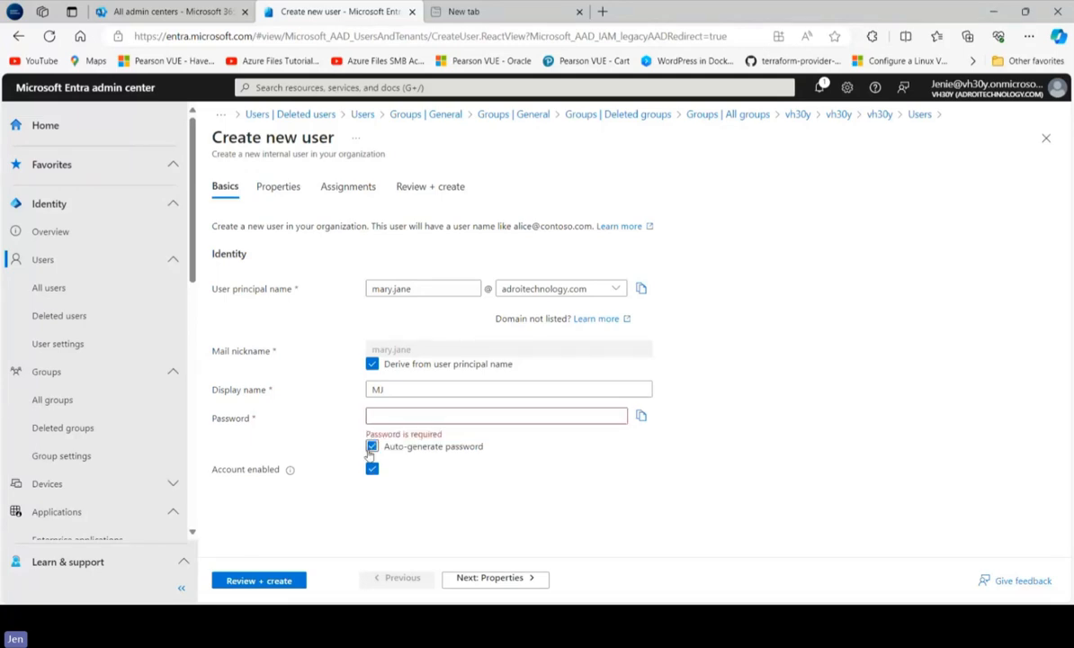
left_click(371, 447)
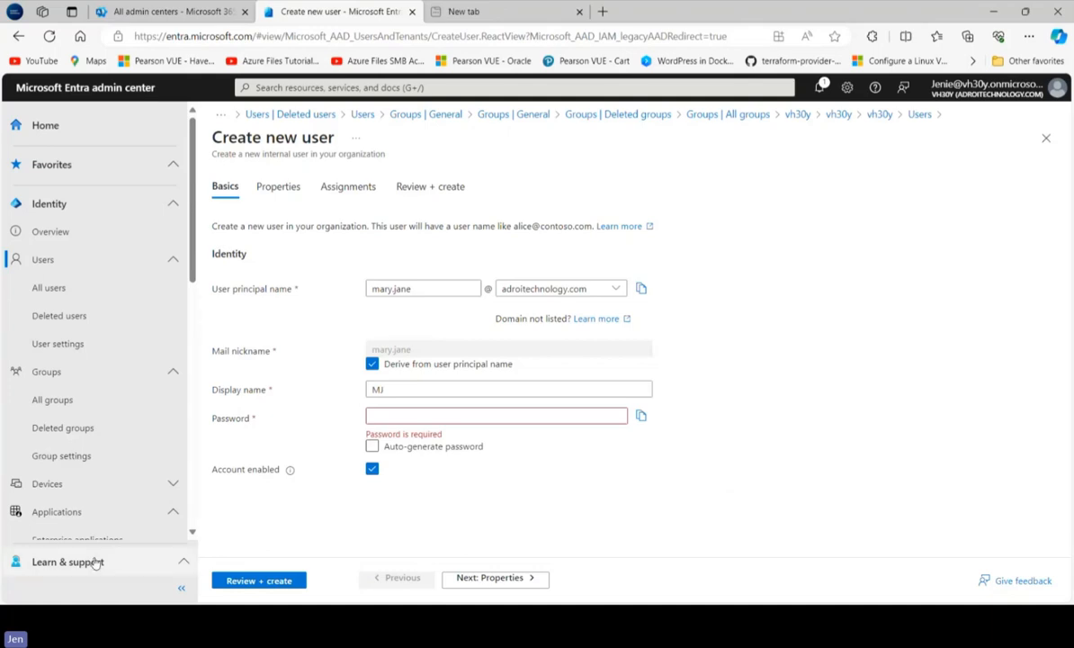
left_click(371, 446)
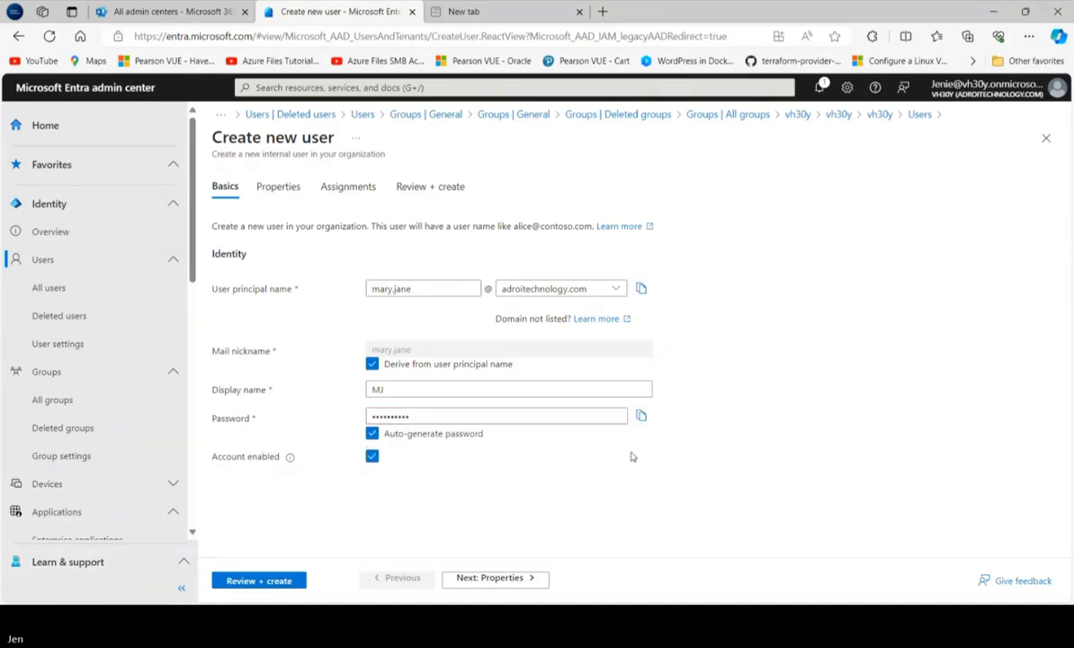
key("super+v")
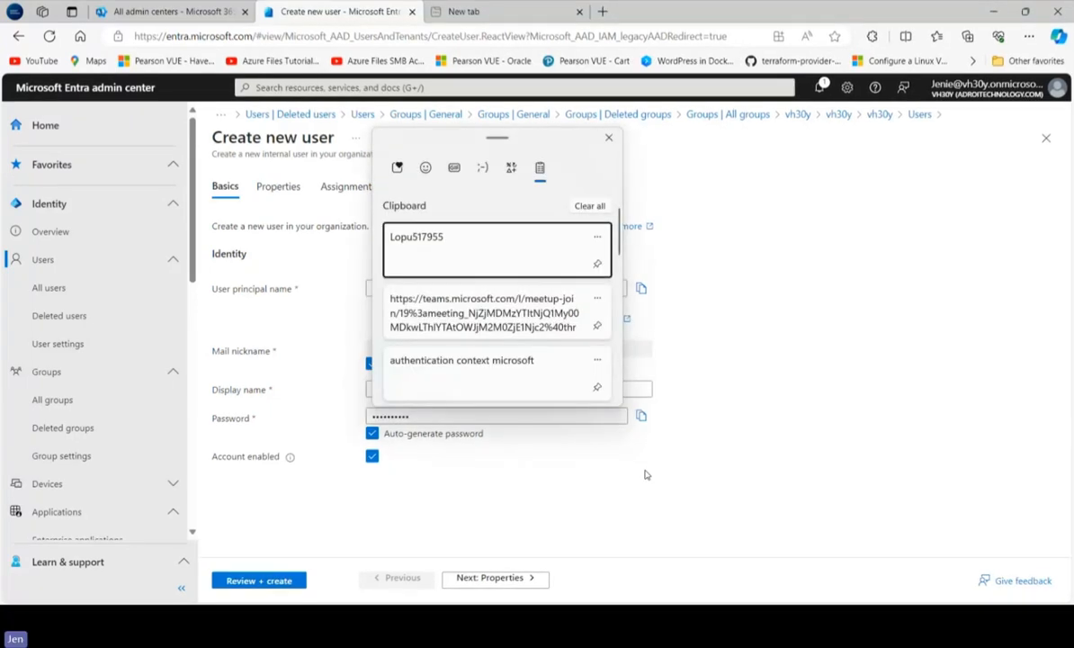
left_click(787, 441)
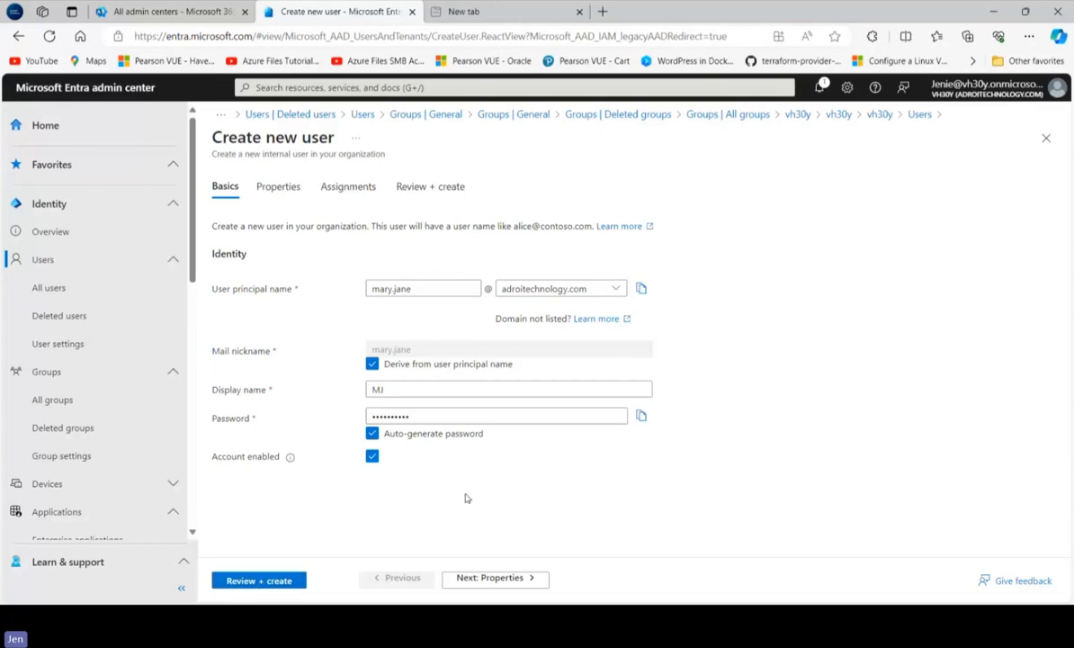
Continue to the Properties section of the new user form, keeping the auto-generated password
left_click(494, 578)
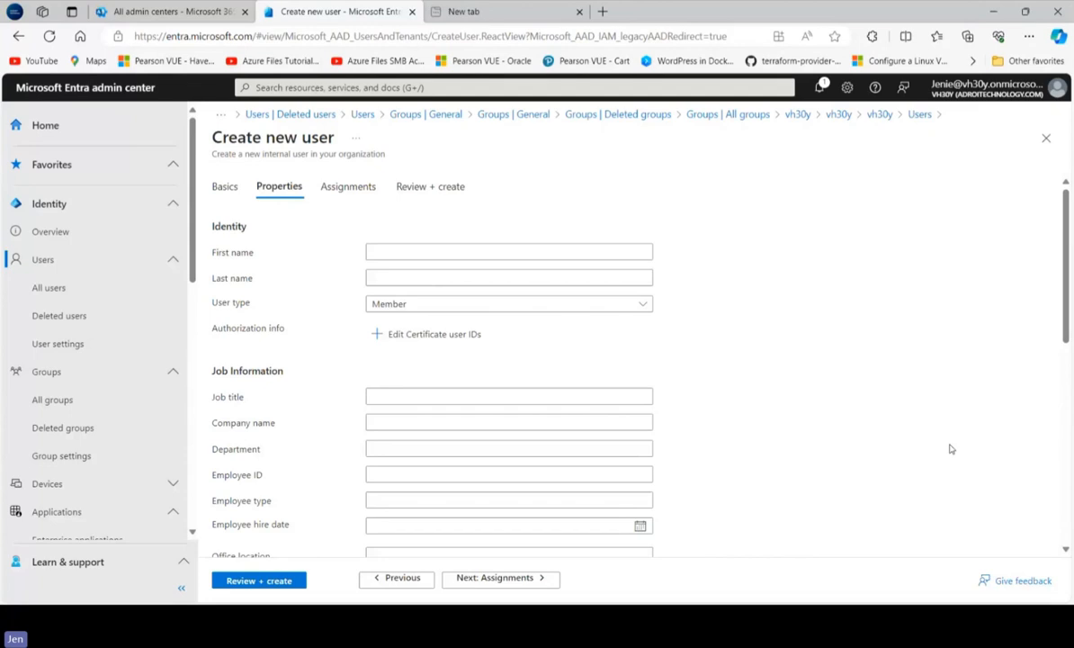
Skip the optional properties and assignments, review the new user's details, and create the account
scroll(1049, 364, "down", 1)
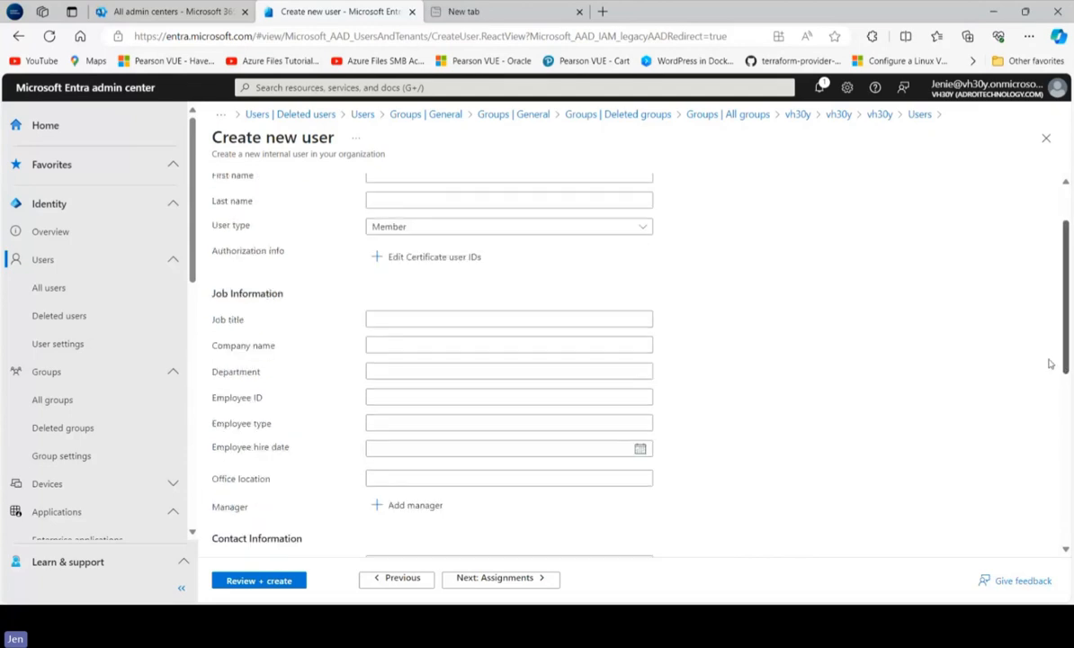
scroll(1050, 364, "up", 1)
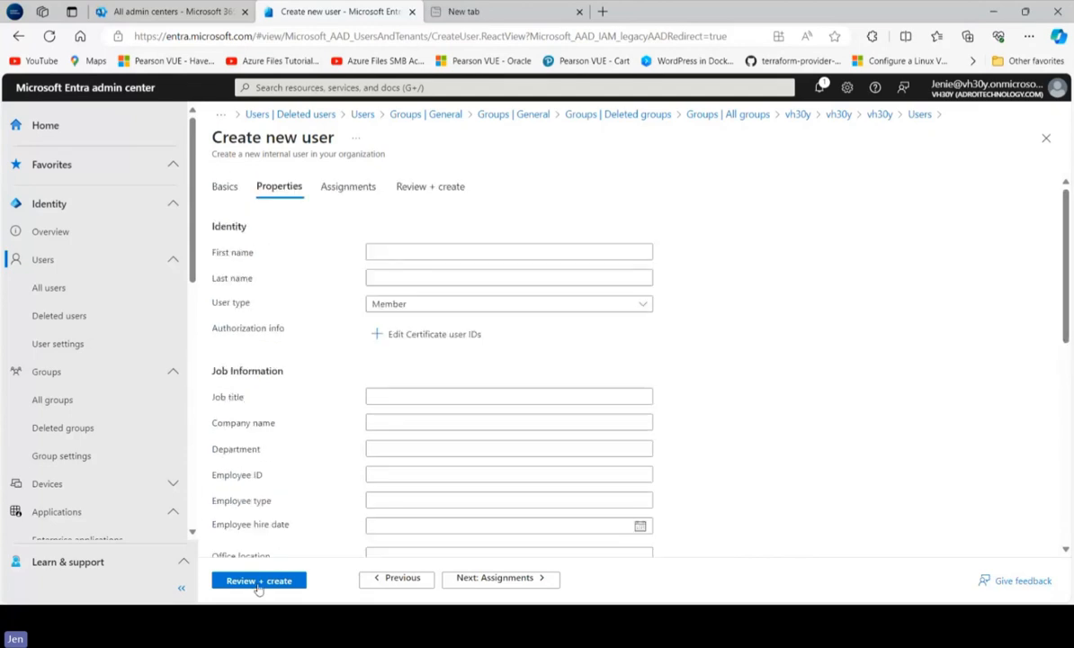
left_click(259, 581)
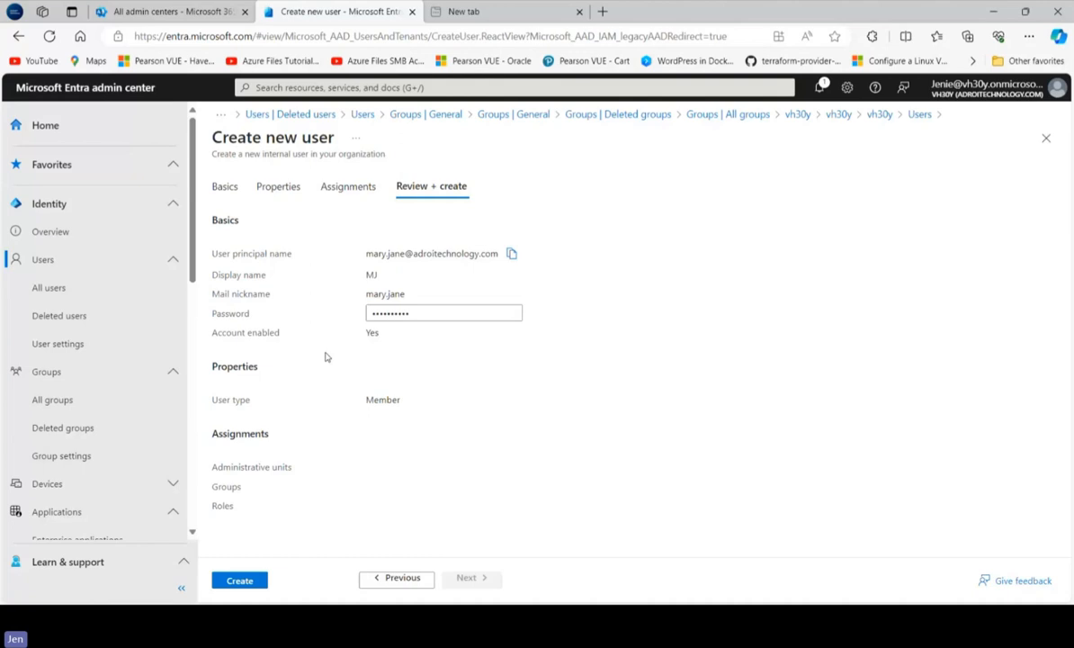
left_click(239, 580)
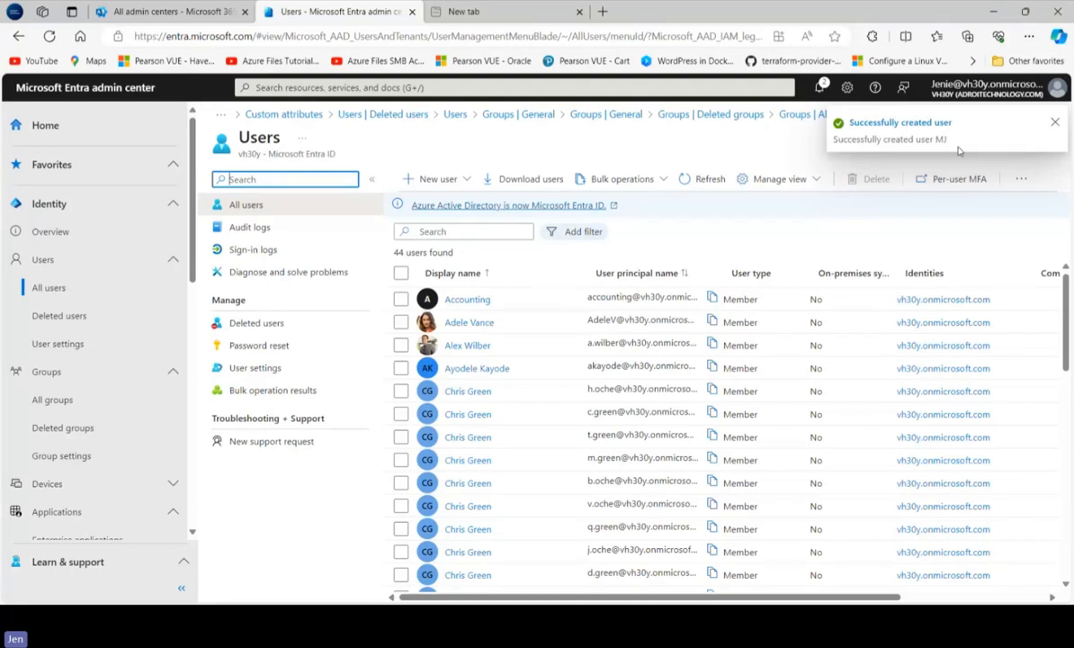
Search the list of all users for the new account by its display name and view the details in its row
left_click(453, 232)
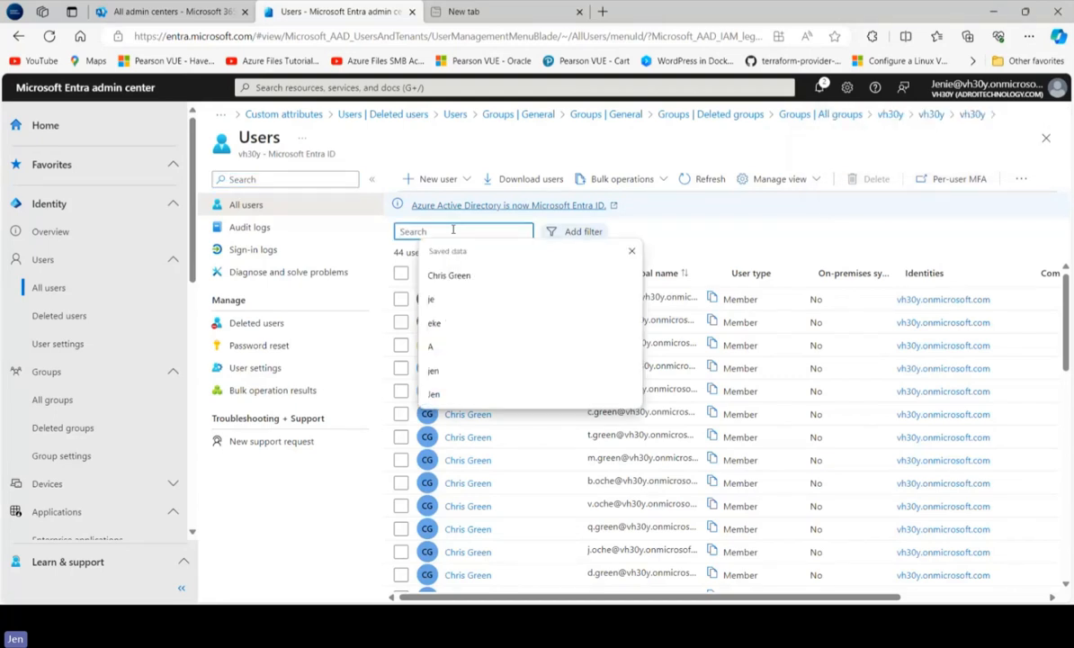
type("m")
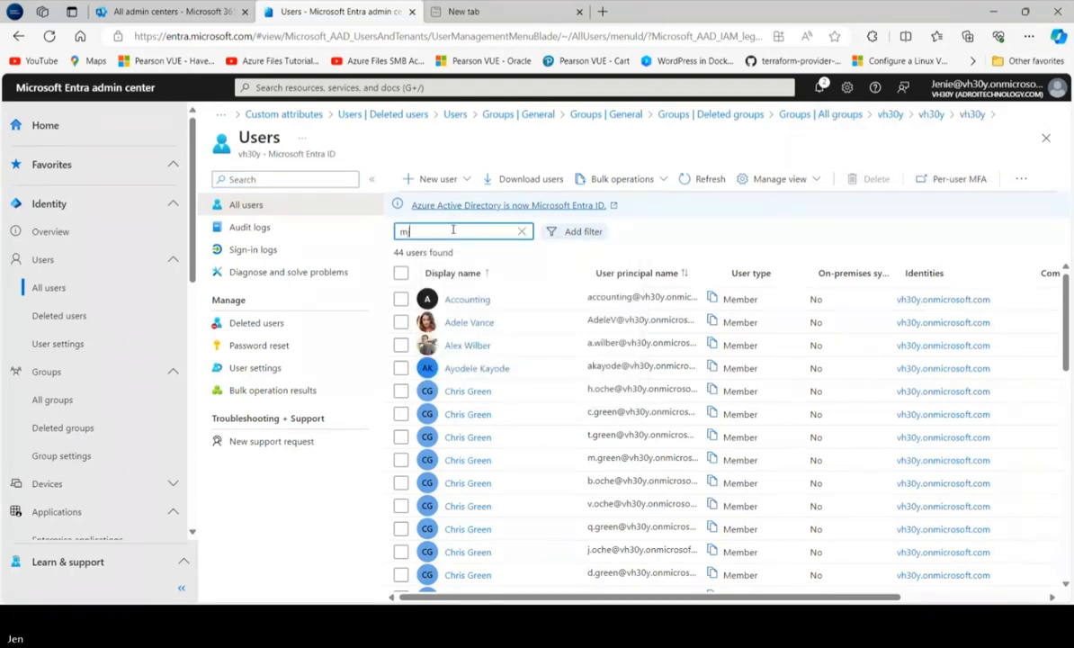
type("j")
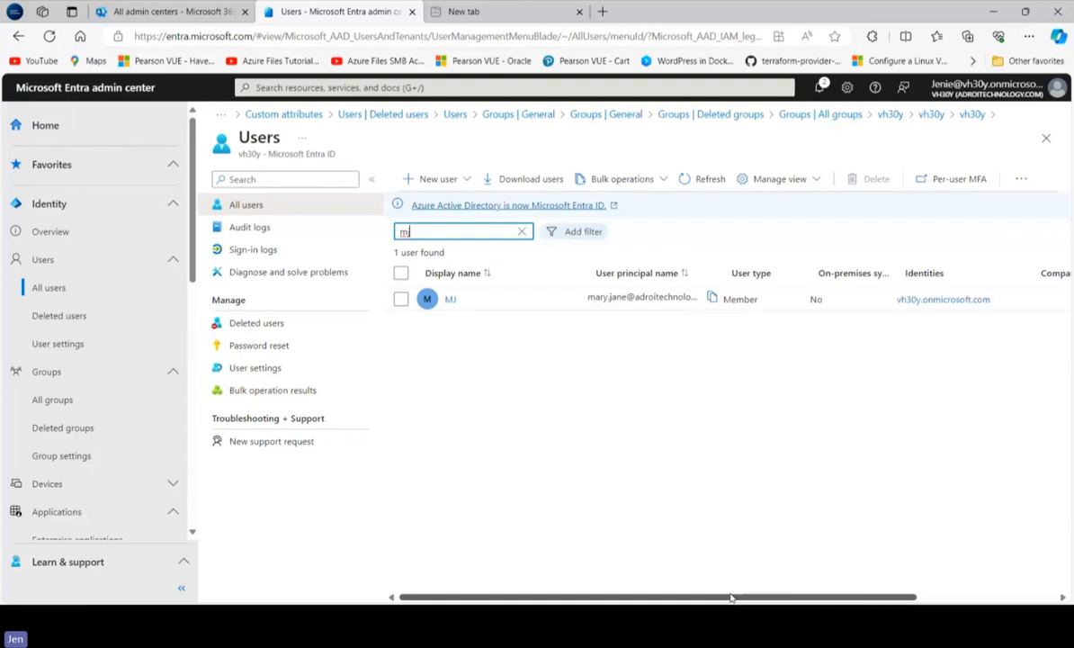
left_click_drag(731, 598, 805, 600)
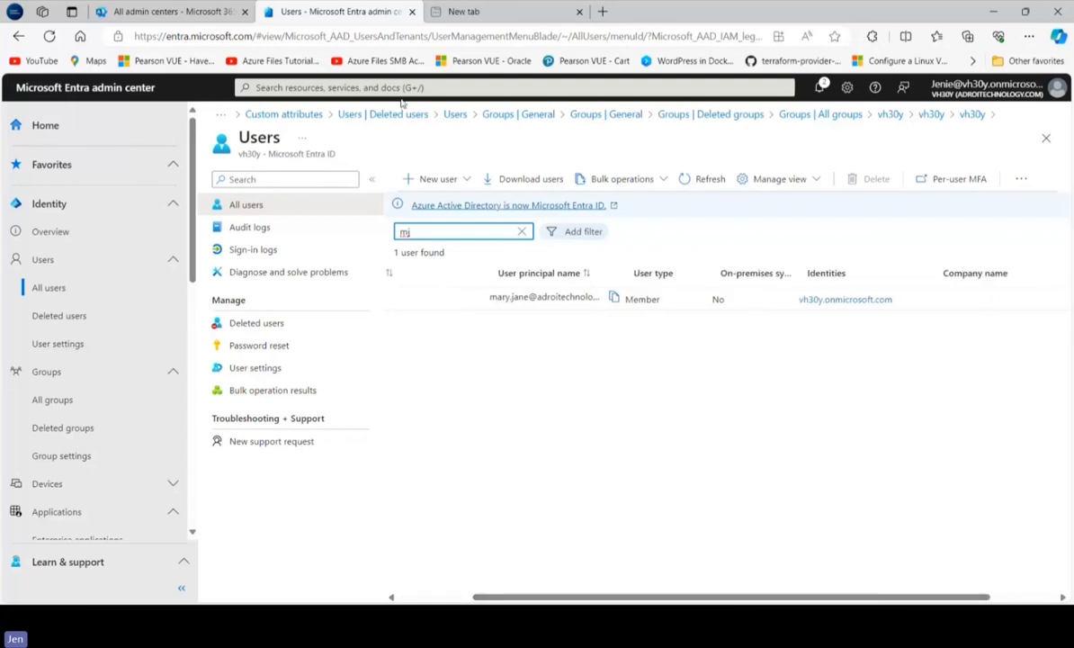
key("BackSpace")
type("j")
key("BackSpace")
type("j")
key("BackSpace")
type("j")
key("BackSpace")
type("j")
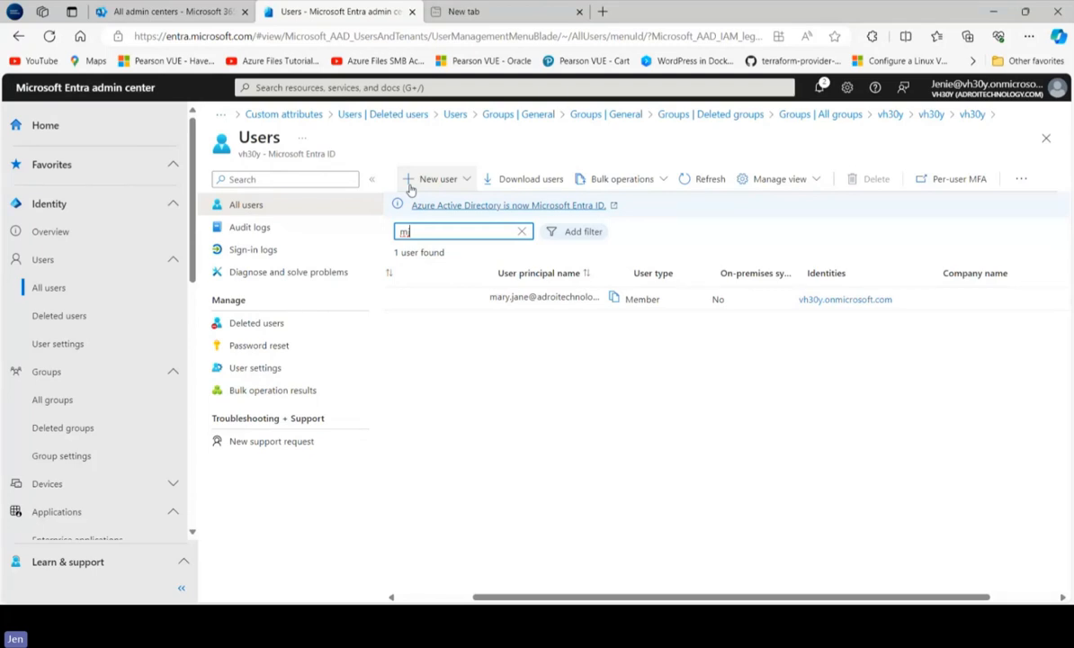
Start an external user invitation with the guest's saved email address and the guest's first name as the display name
left_click(423, 183)
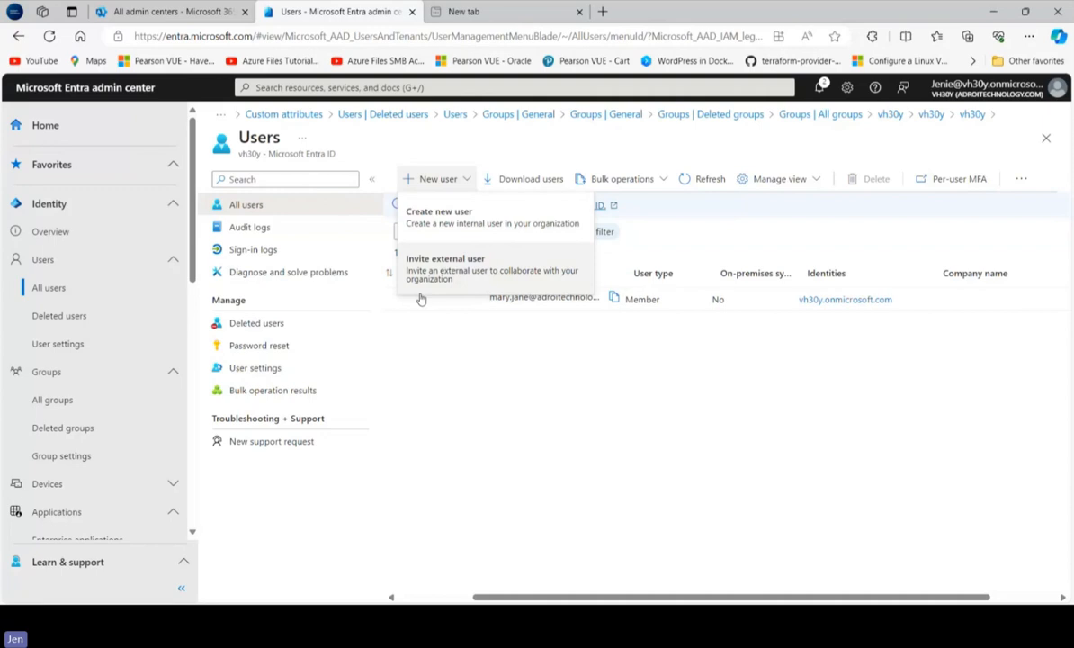
left_click(464, 285)
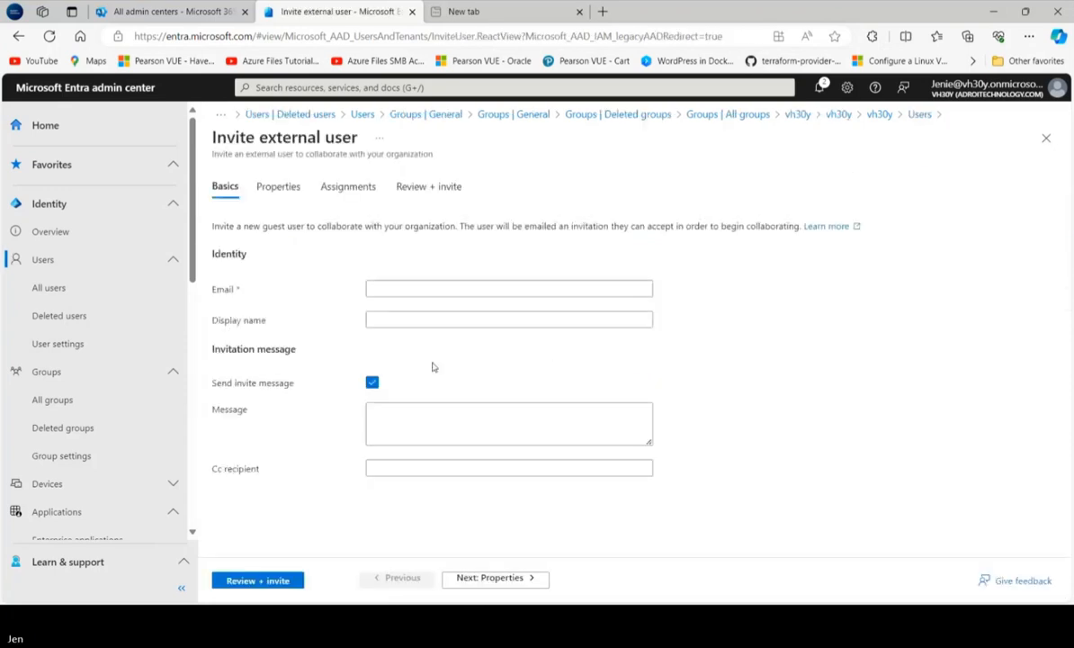
left_click(457, 290)
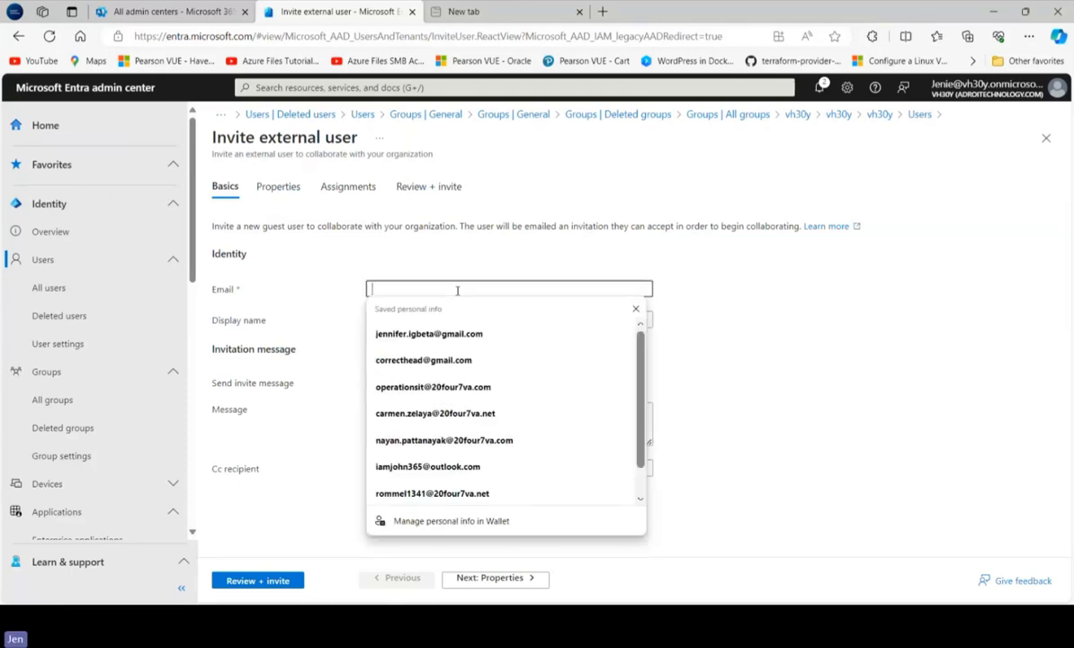
left_click(422, 359)
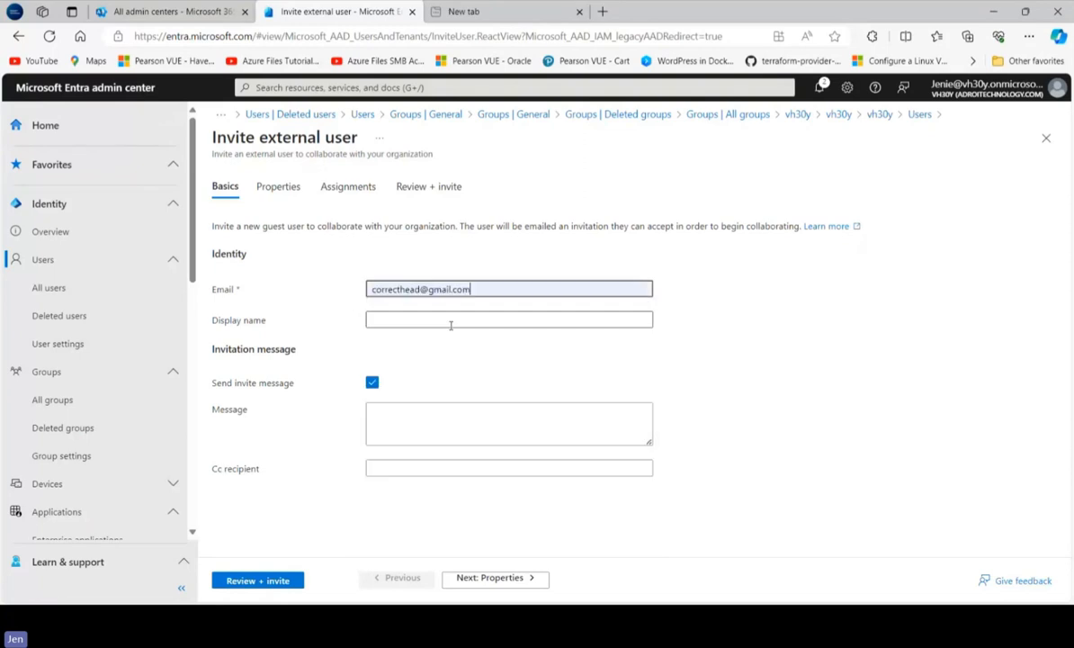
left_click(451, 322)
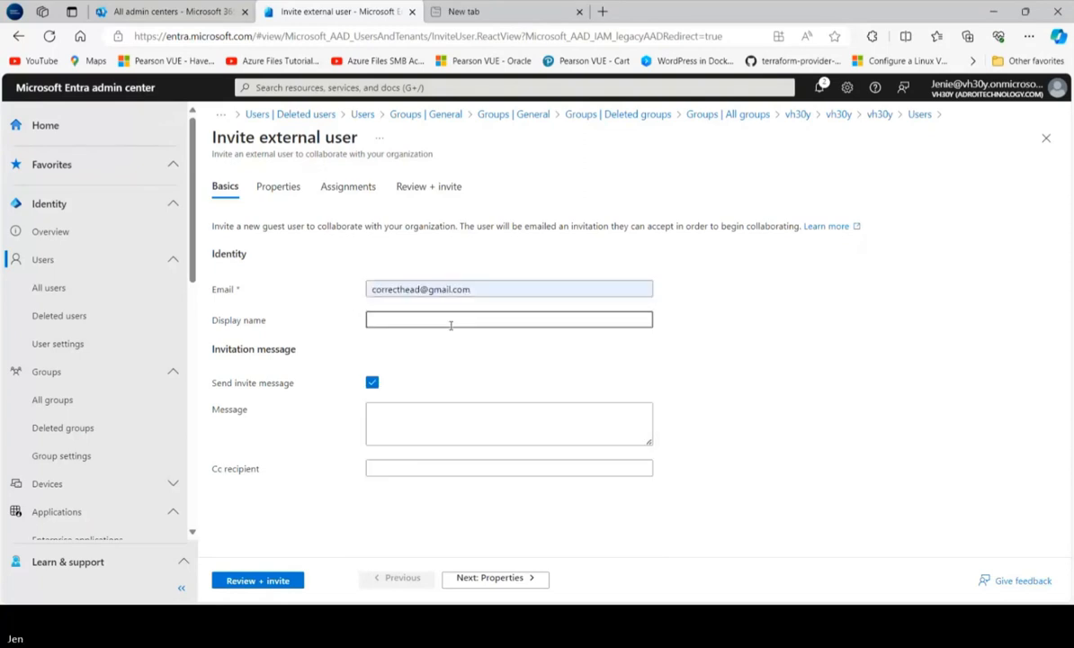
type("Bayo")
Write an invitation message greeting the guest with "Hello" and their first name, followed by "You have been invited to work with our Sales department!"
left_click(476, 428)
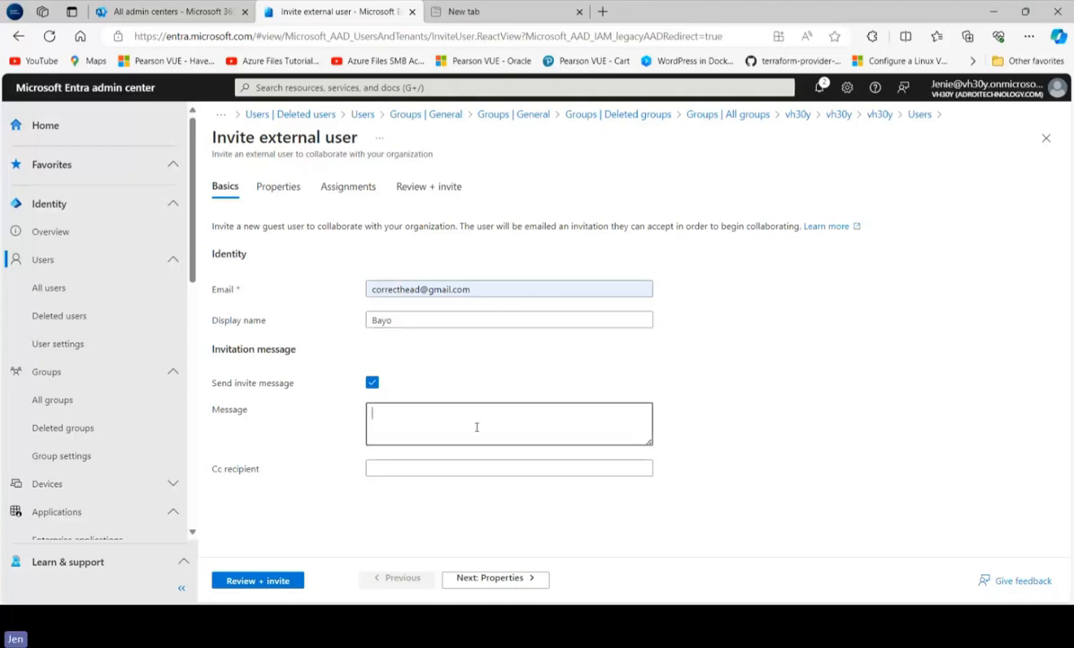
type("Hello Bayo,")
key("Return")
key("Return")
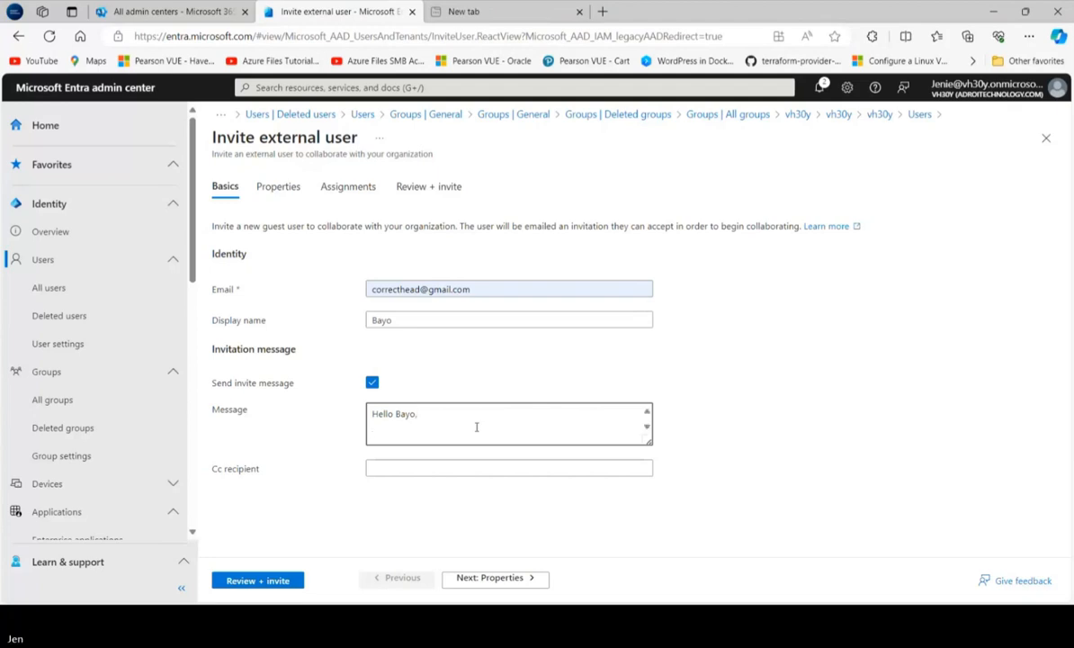
type("You have been ")
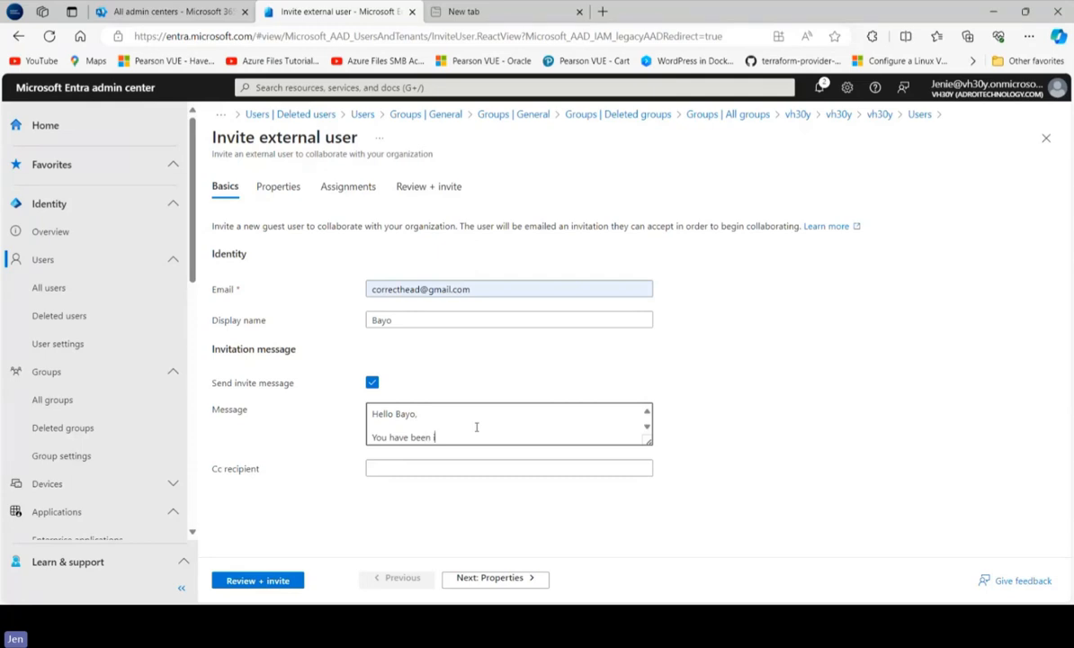
type("invited to work with our Sa")
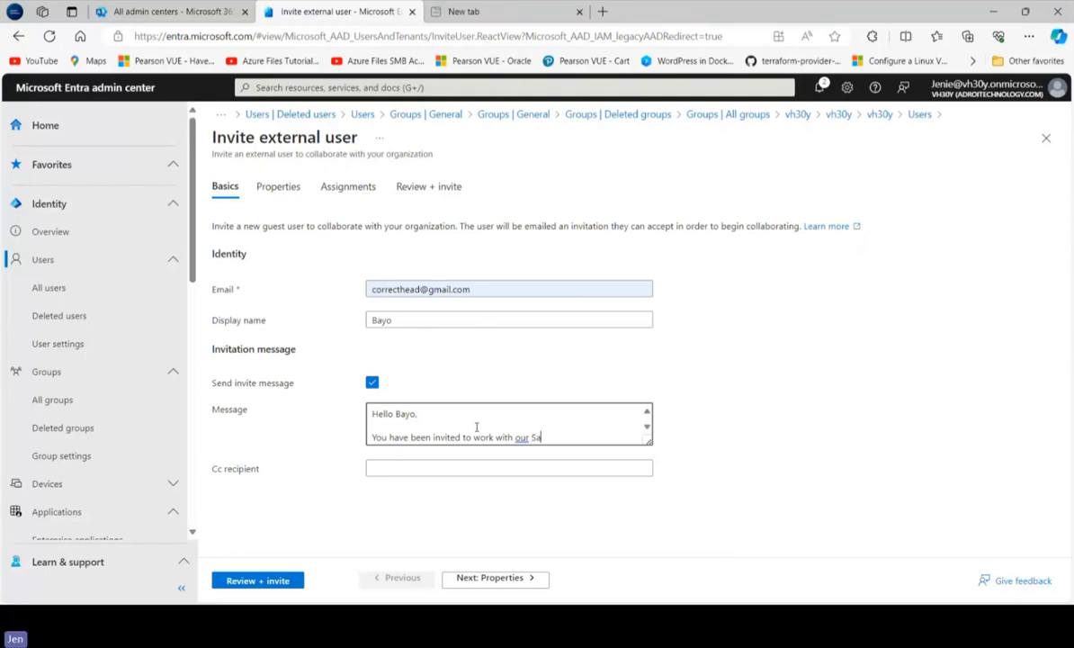
type("les department!")
Correct "Sales" to the suggested lowercase "sales" in the invitation message
left_click(472, 468)
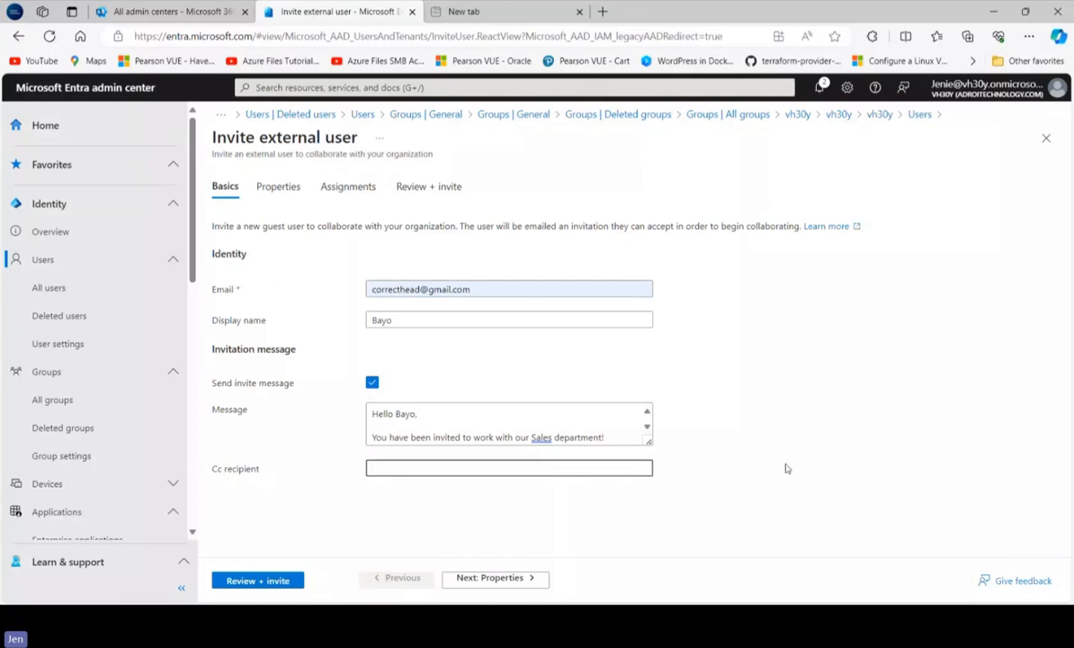
left_click(501, 440)
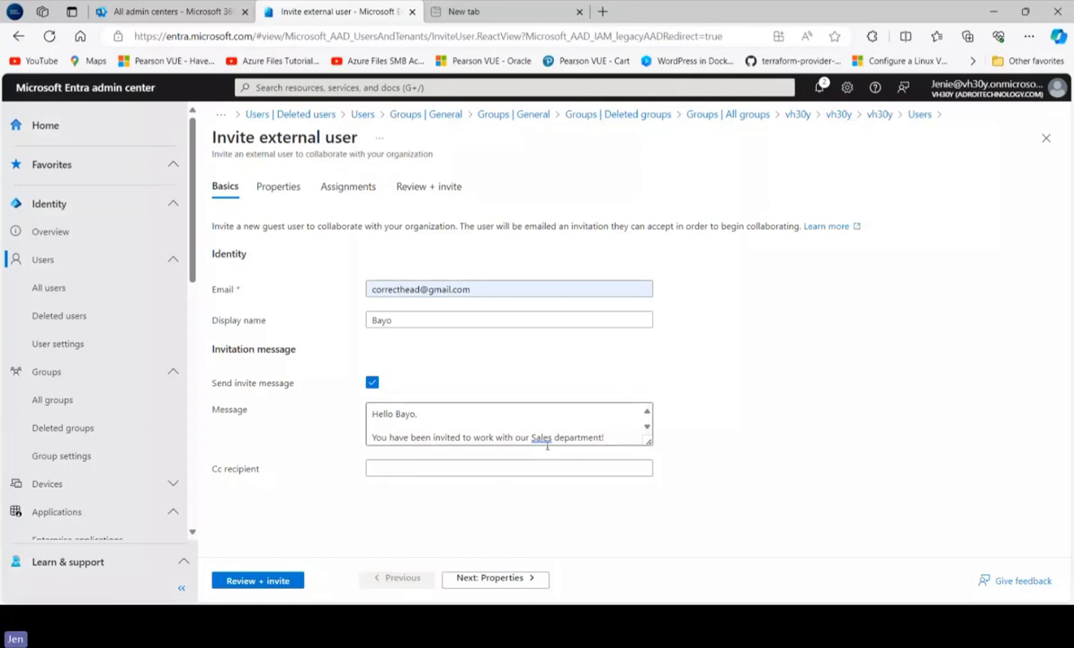
left_click(541, 437)
left_click(552, 491)
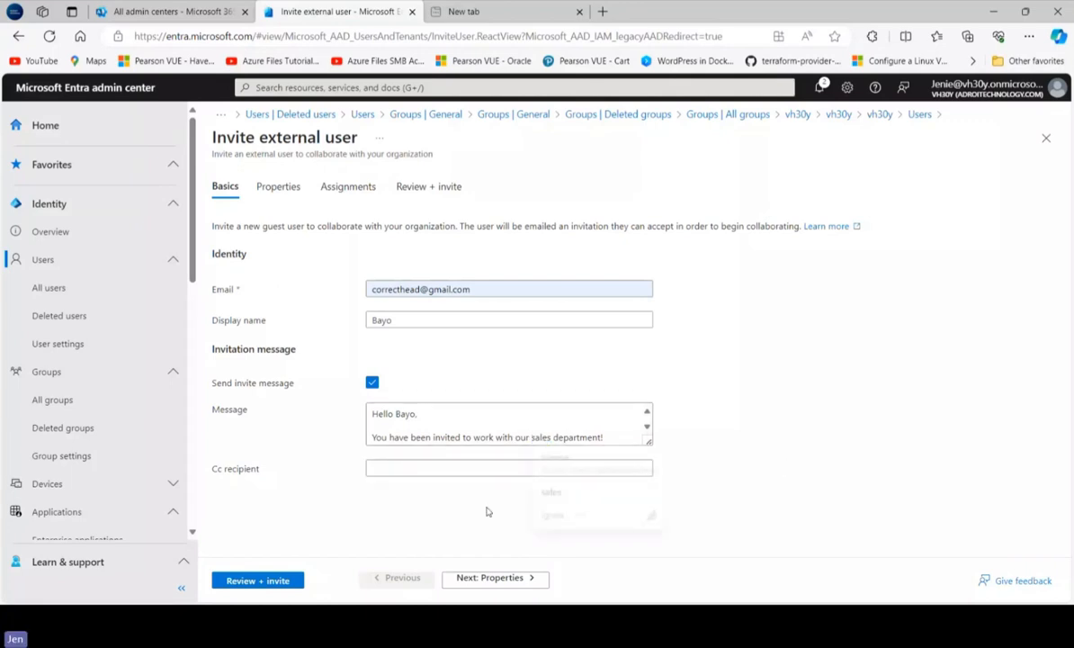
Search for "sales" among the assignable groups and assign the invited guest to the Sales and Marketing group
left_click(247, 581)
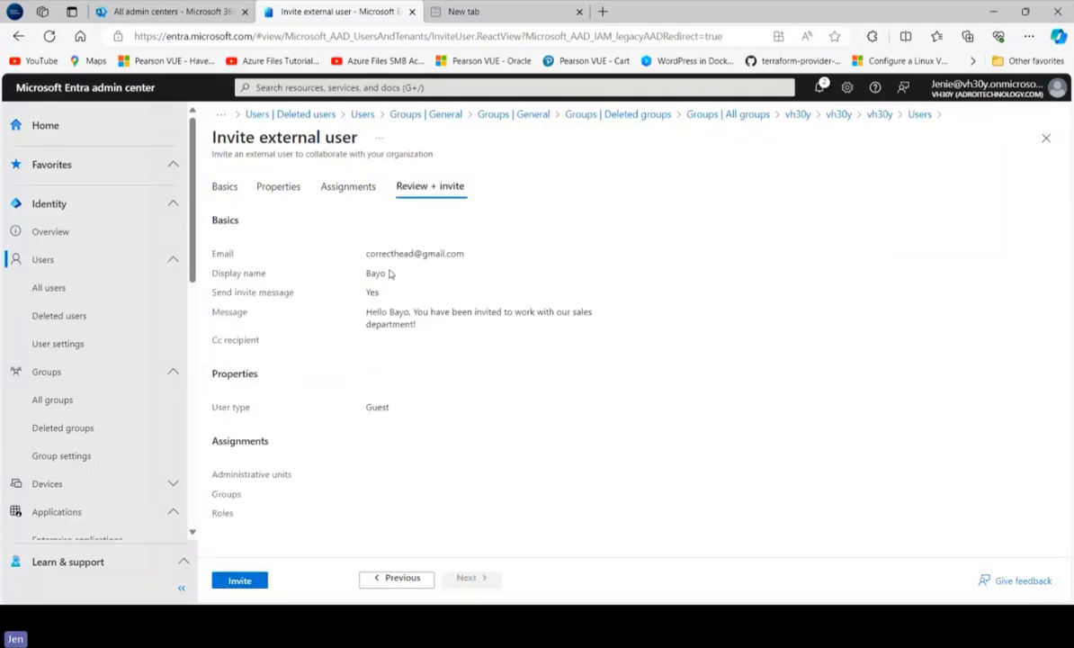
left_click(330, 188)
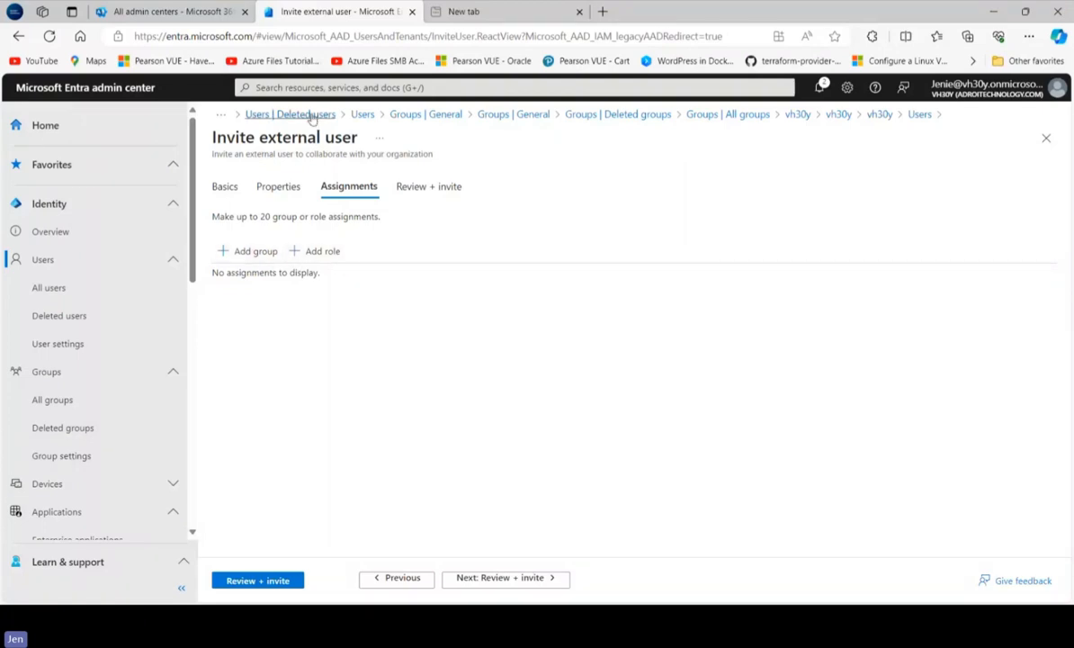
left_click(260, 249)
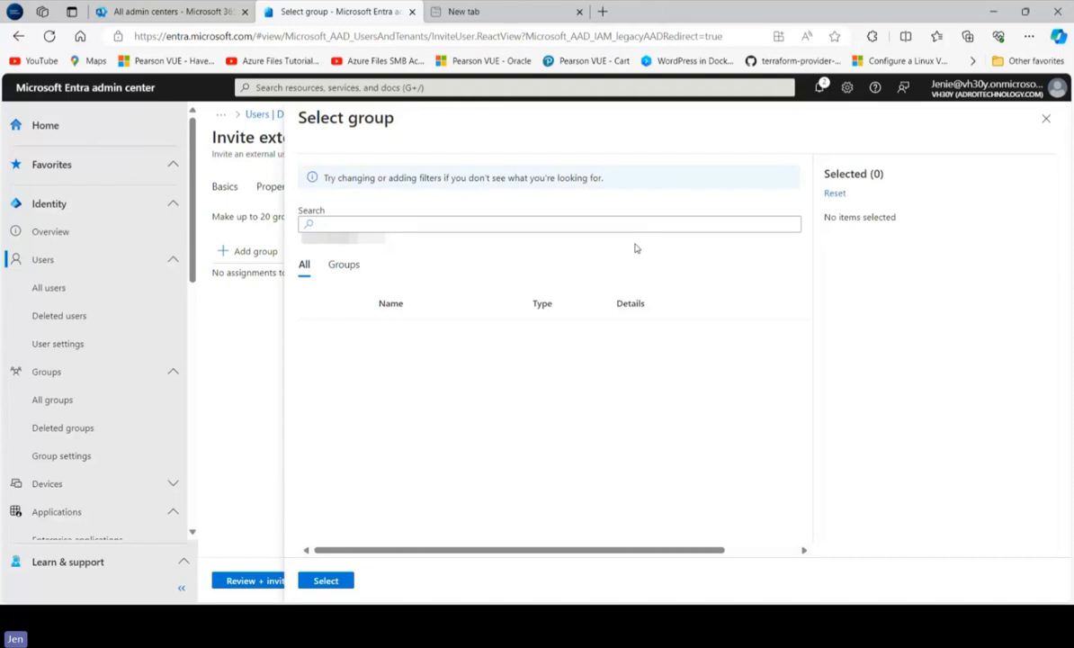
left_click(371, 223)
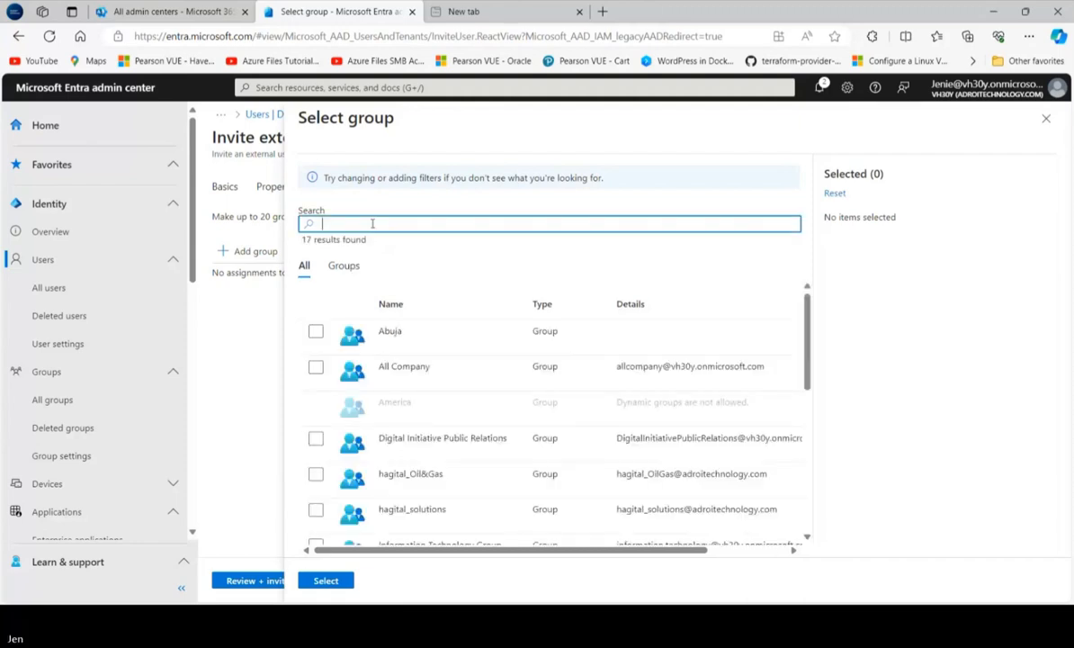
type("S")
key("Tab")
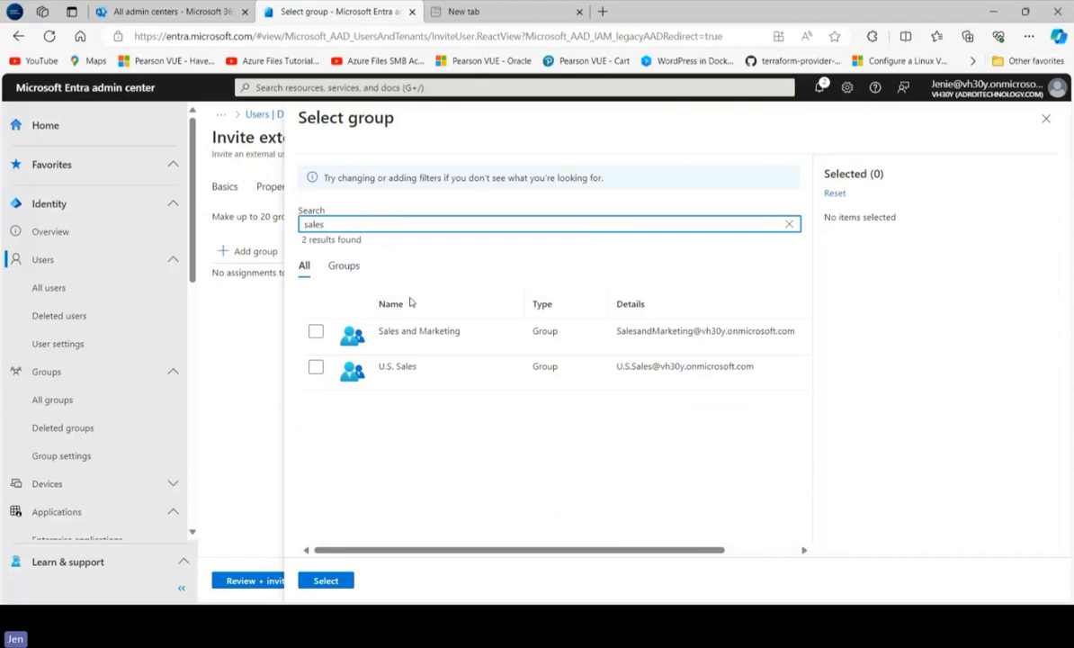
left_click(316, 332)
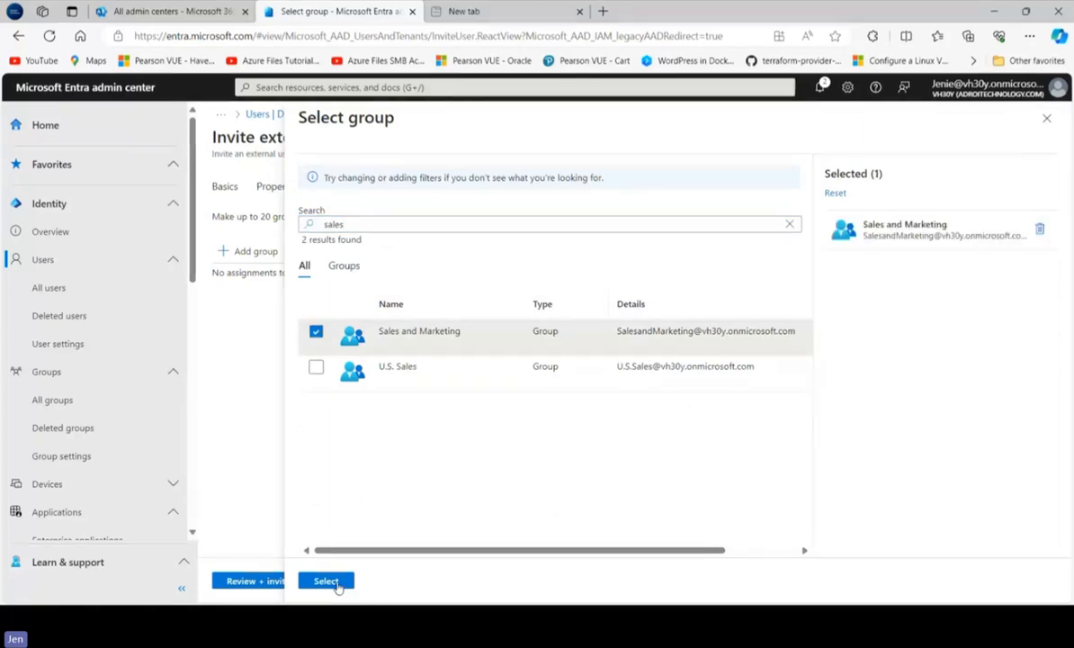
left_click(329, 581)
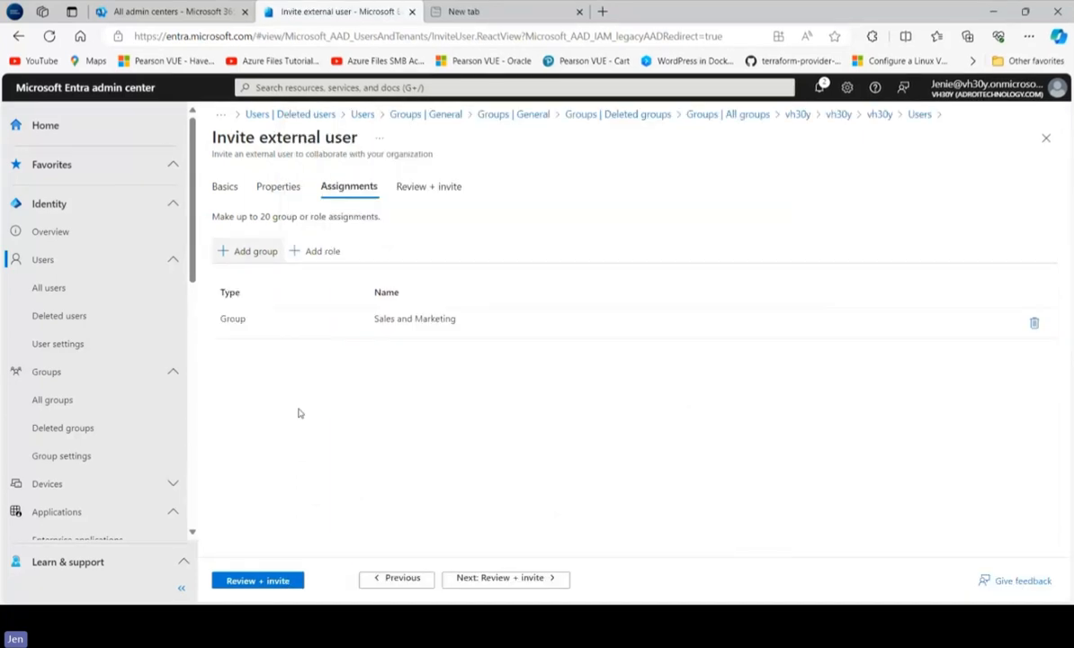
Assign the Billing Administrator directory role to the guest and send the invitation after reviewing it
left_click(321, 253)
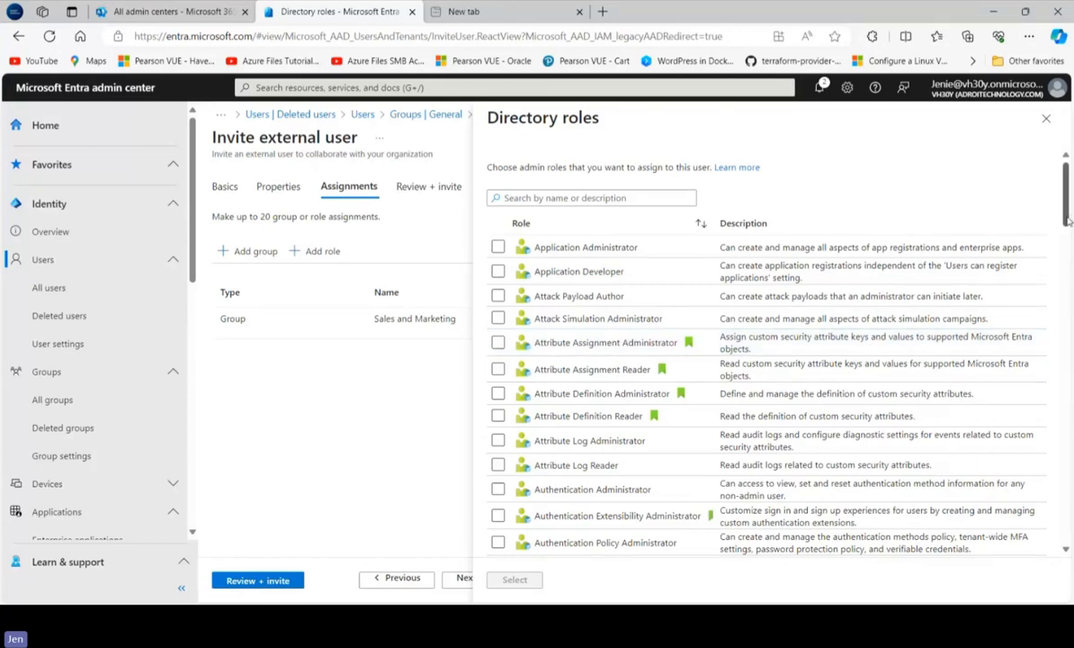
left_click_drag(1068, 222, 1070, 277)
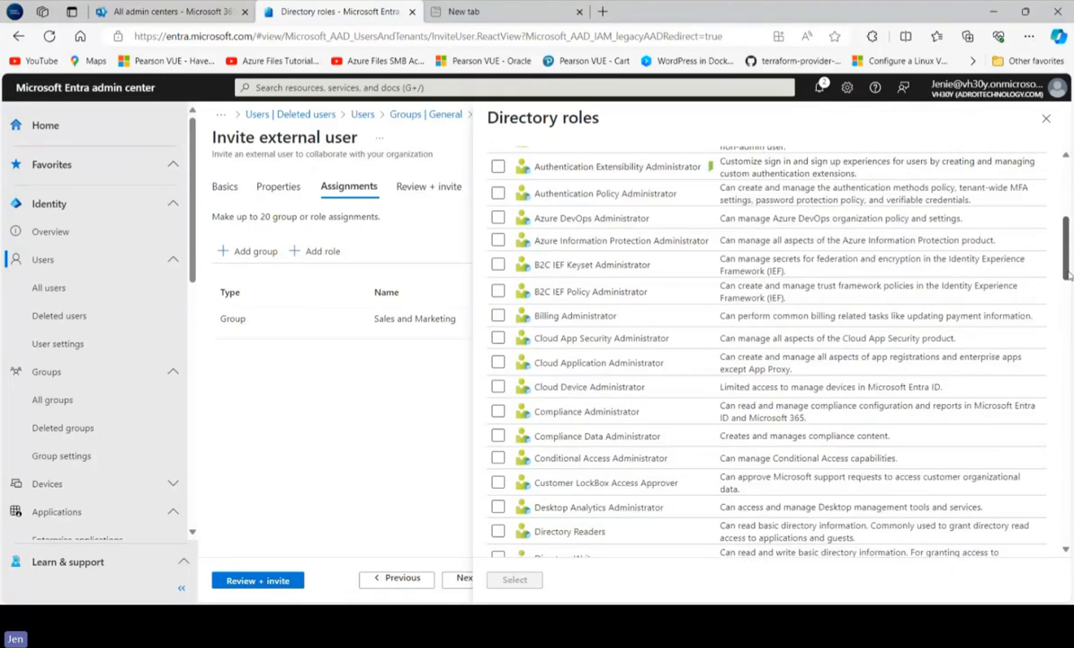
left_click(498, 313)
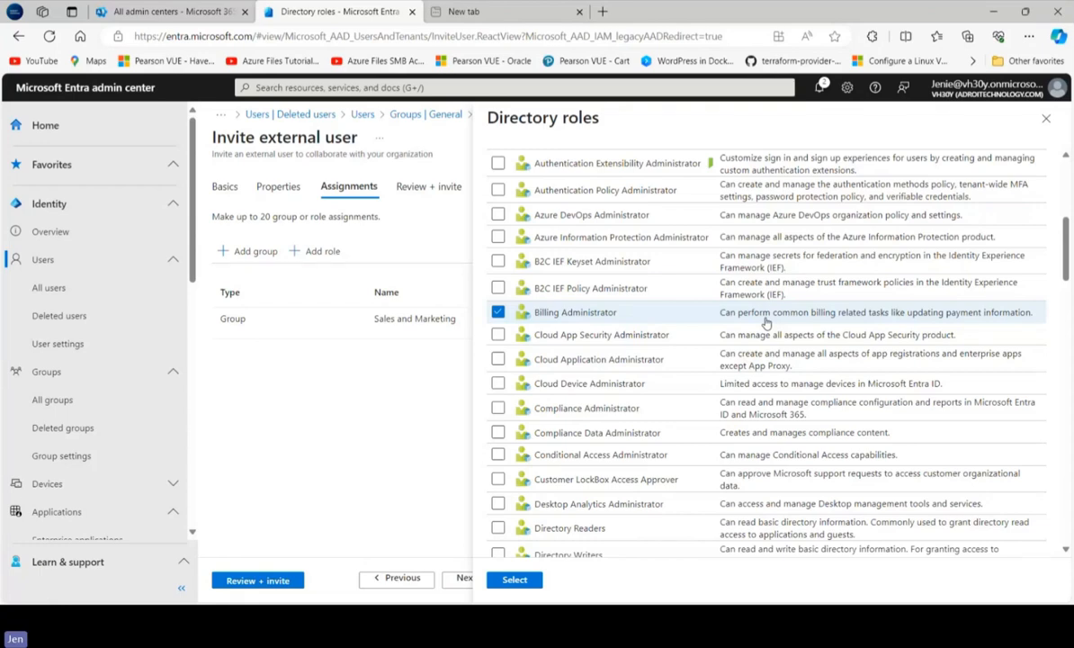
left_click(513, 581)
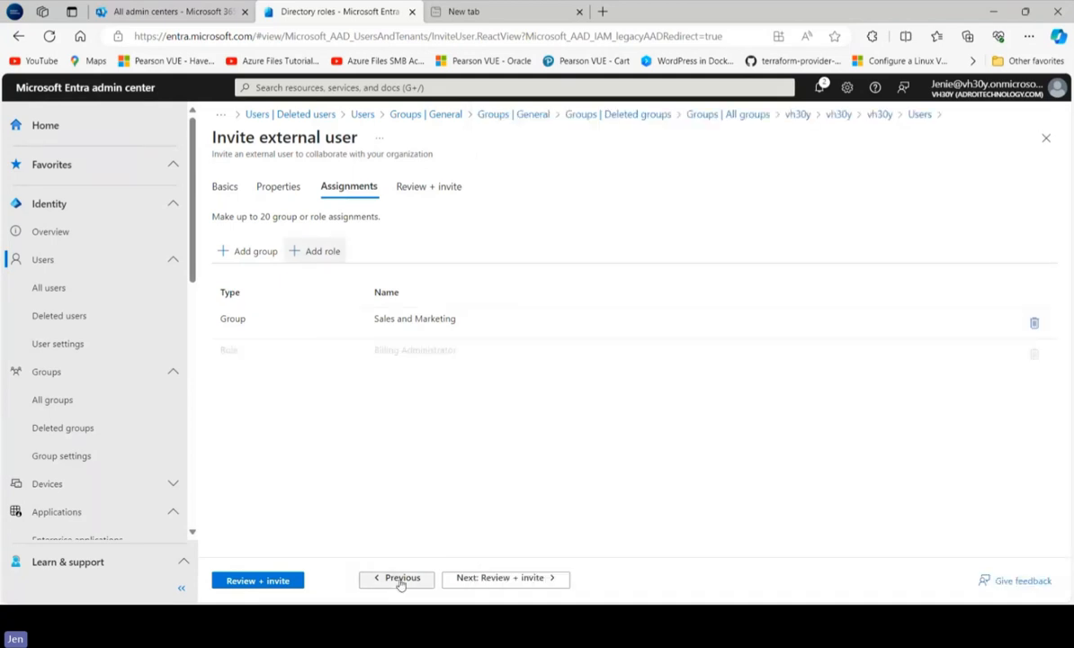
left_click(502, 578)
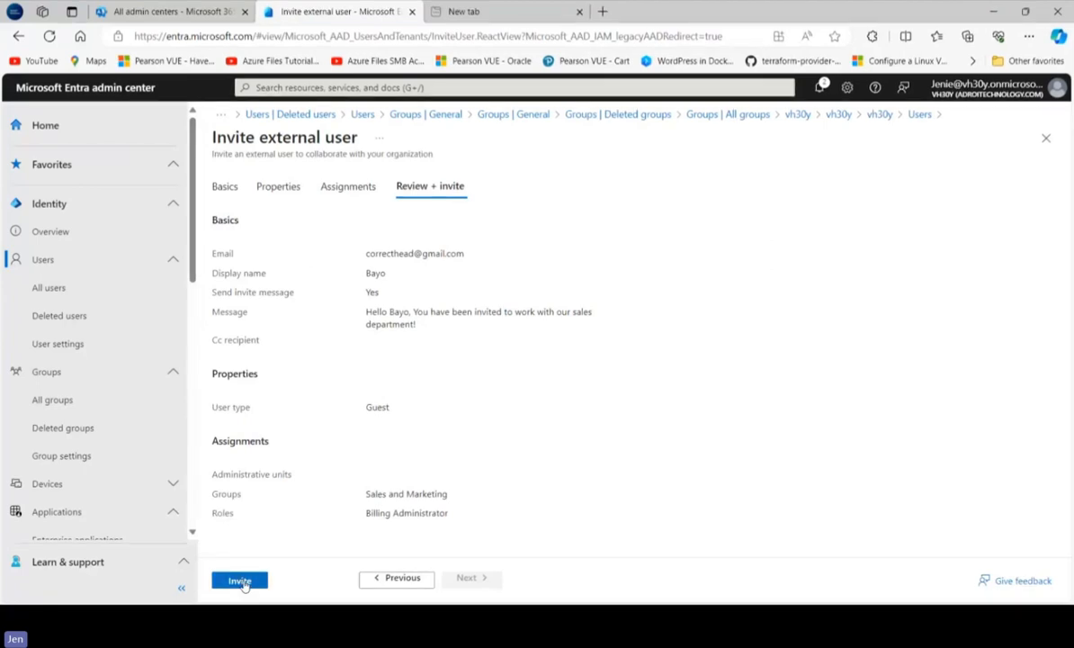
left_click(239, 581)
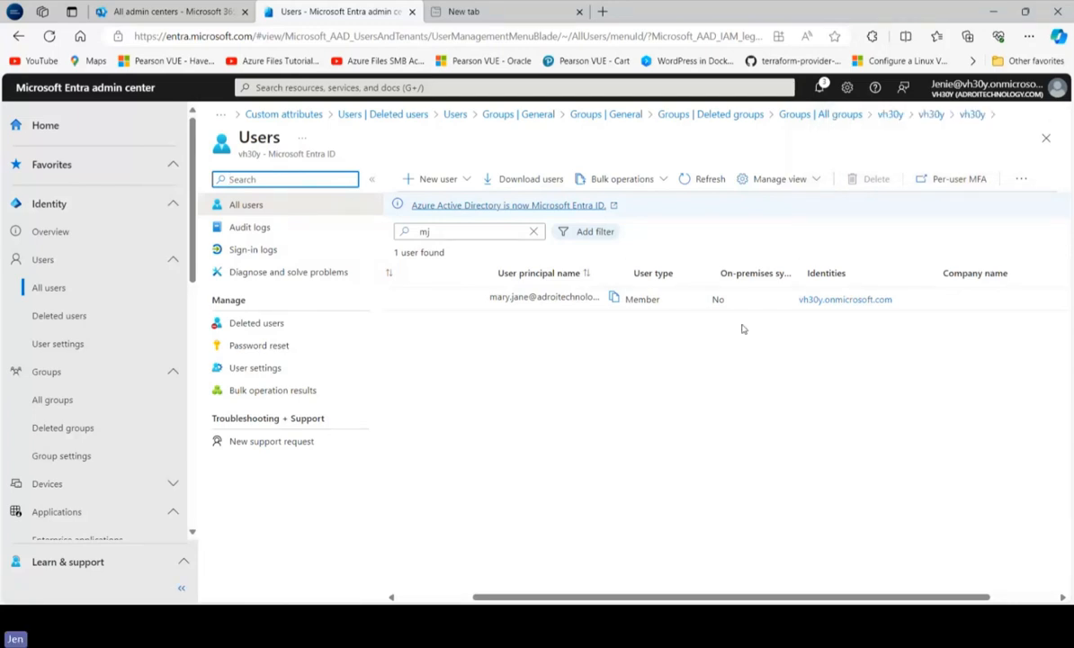
Switch to Chrome, load the Gmail inbox in a new tab and open the Microsoft Invitations email
left_click(21, 589)
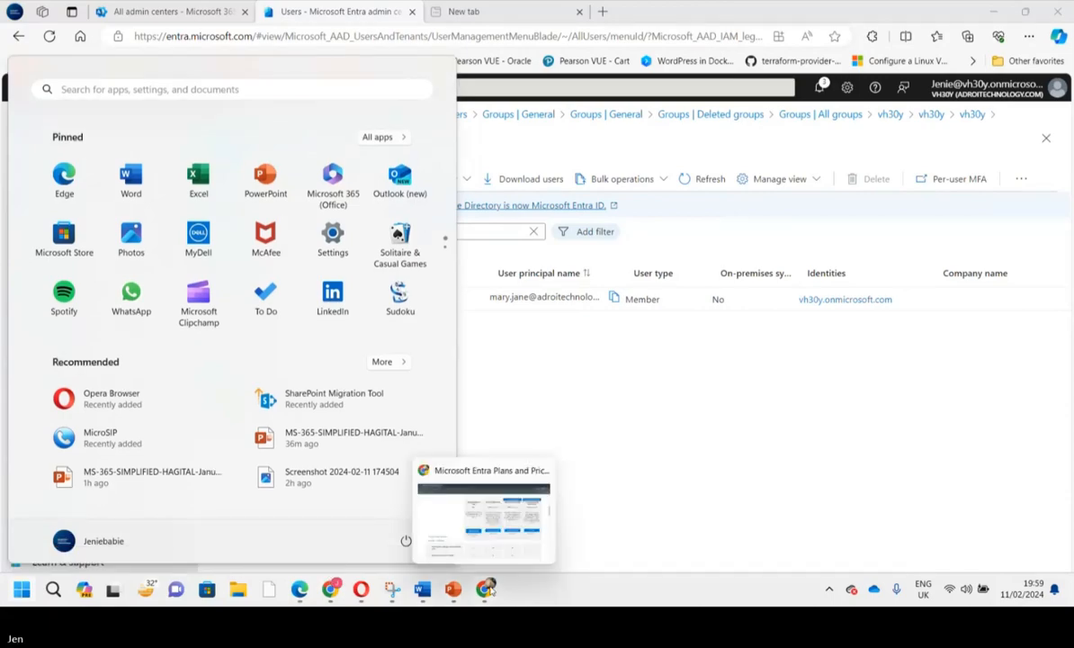
left_click(489, 589)
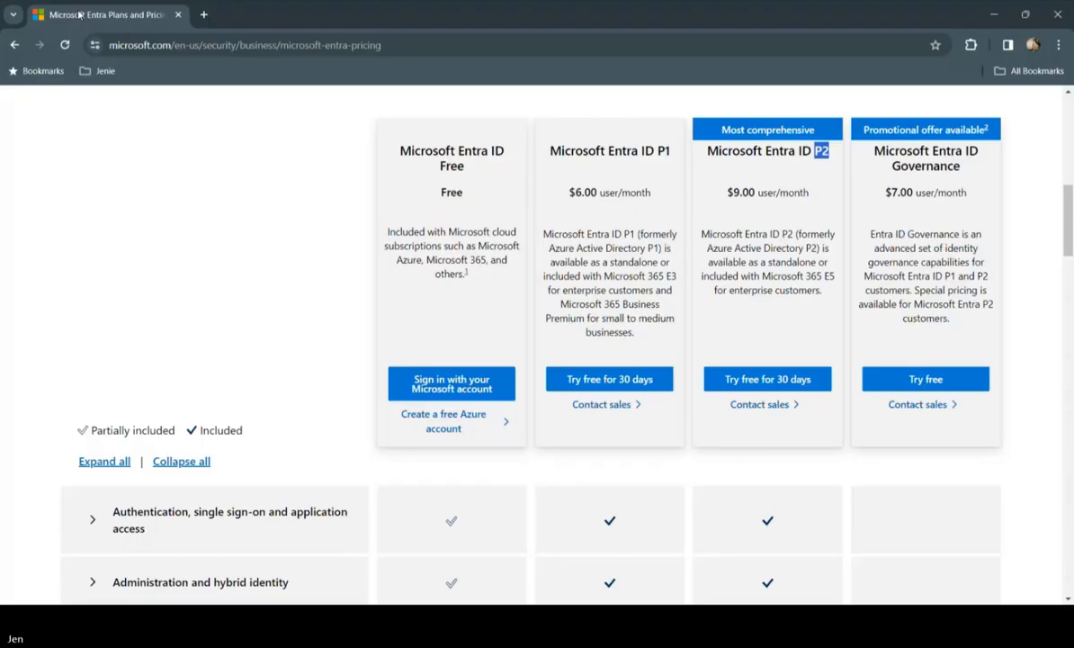
left_click(203, 14)
left_click(906, 109)
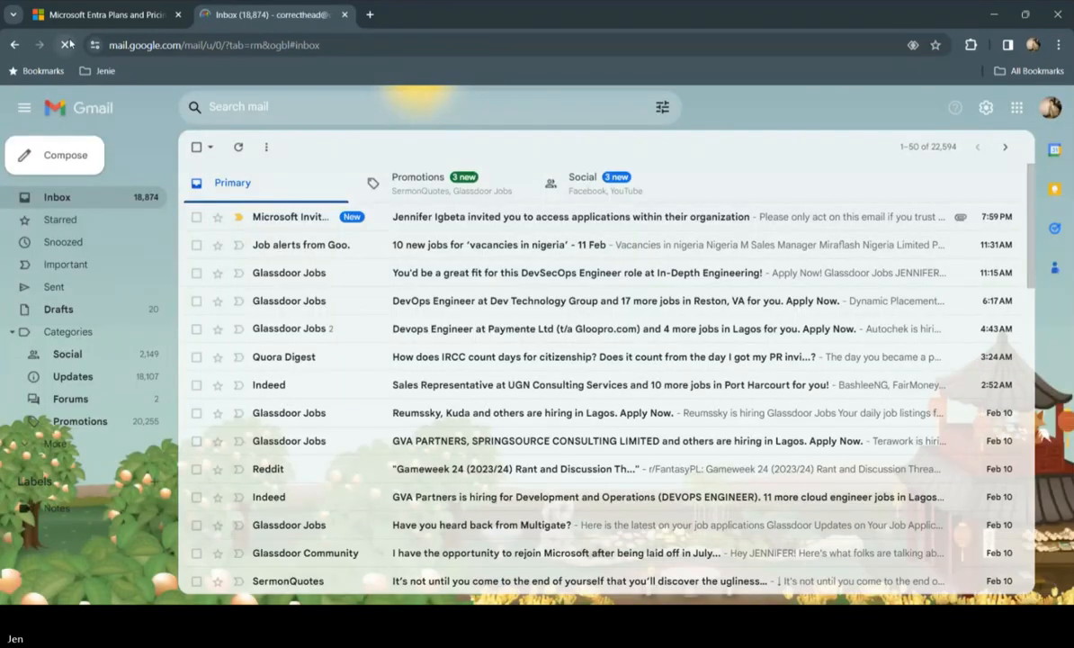
left_click(501, 225)
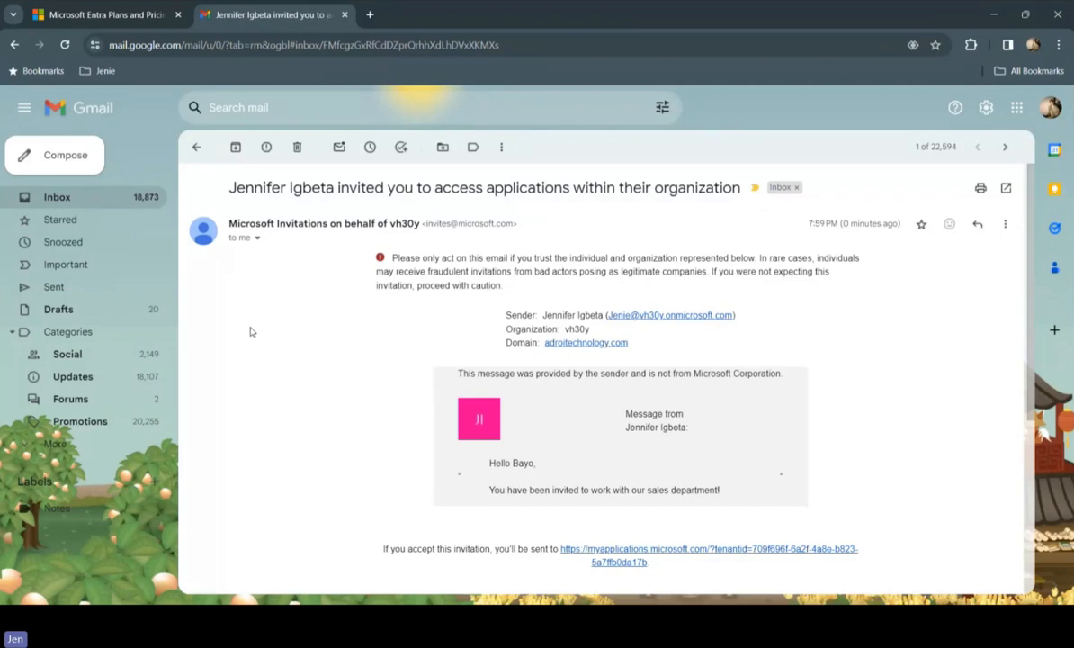
Read through the guest invitation email and follow its Accept invitation link
scroll(320, 328, "down", 2)
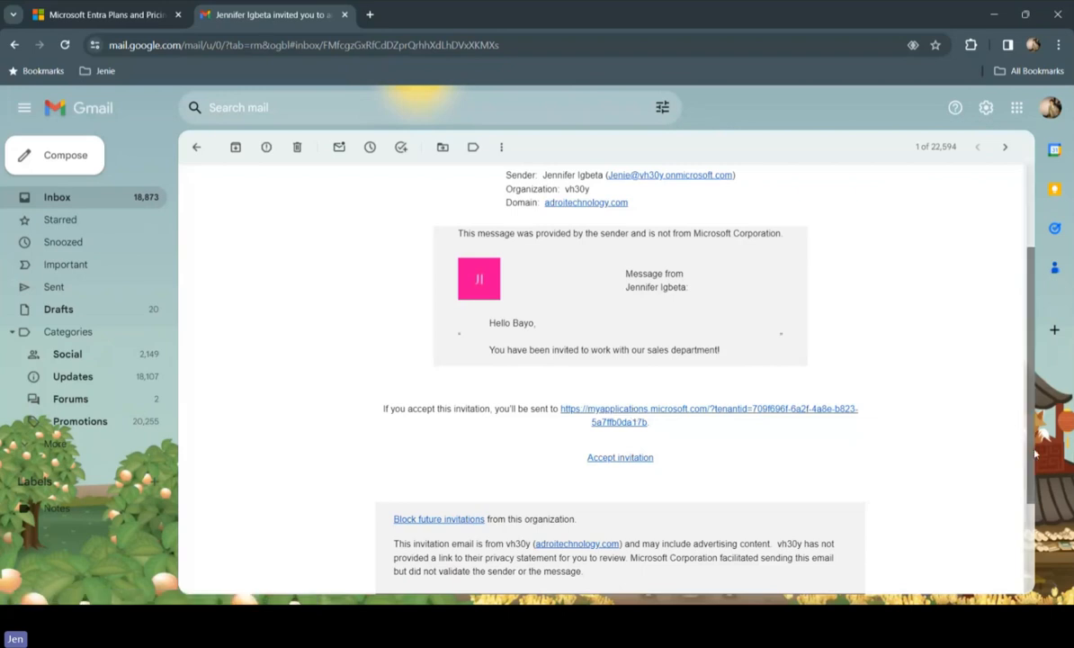
scroll(1034, 349, "down", 3)
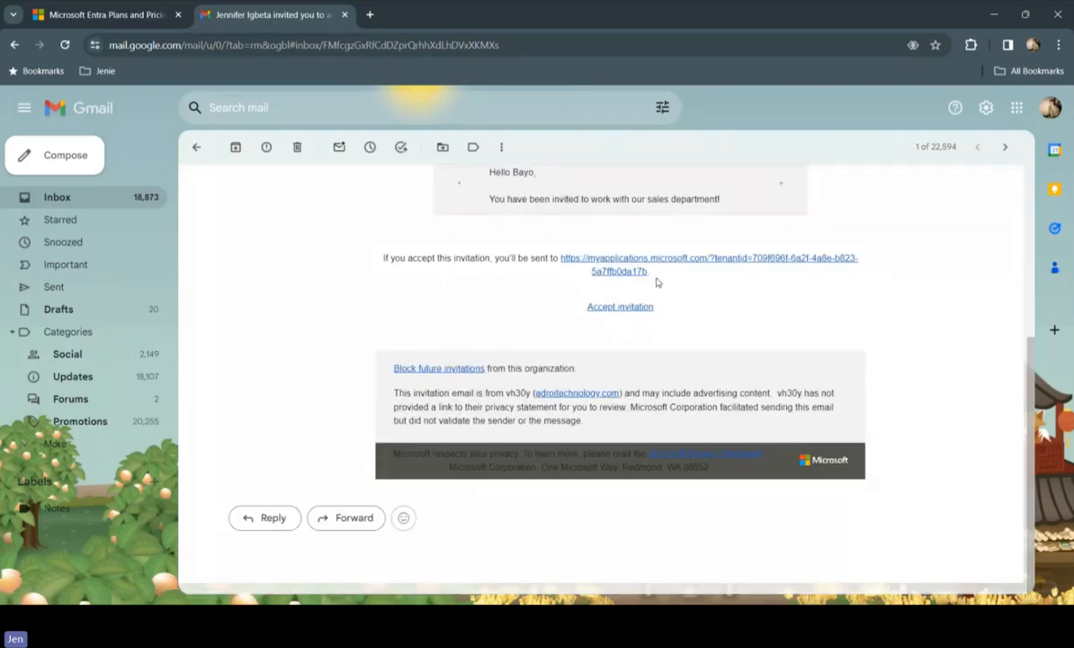
scroll(1021, 390, "up", 5)
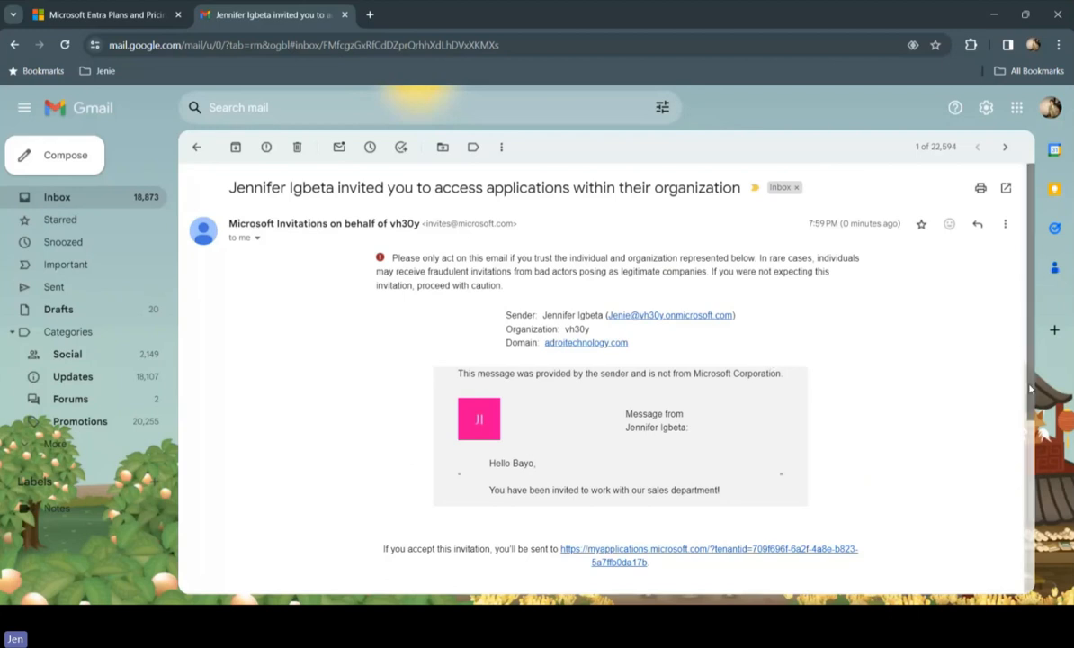
scroll(1011, 467, "down", 3)
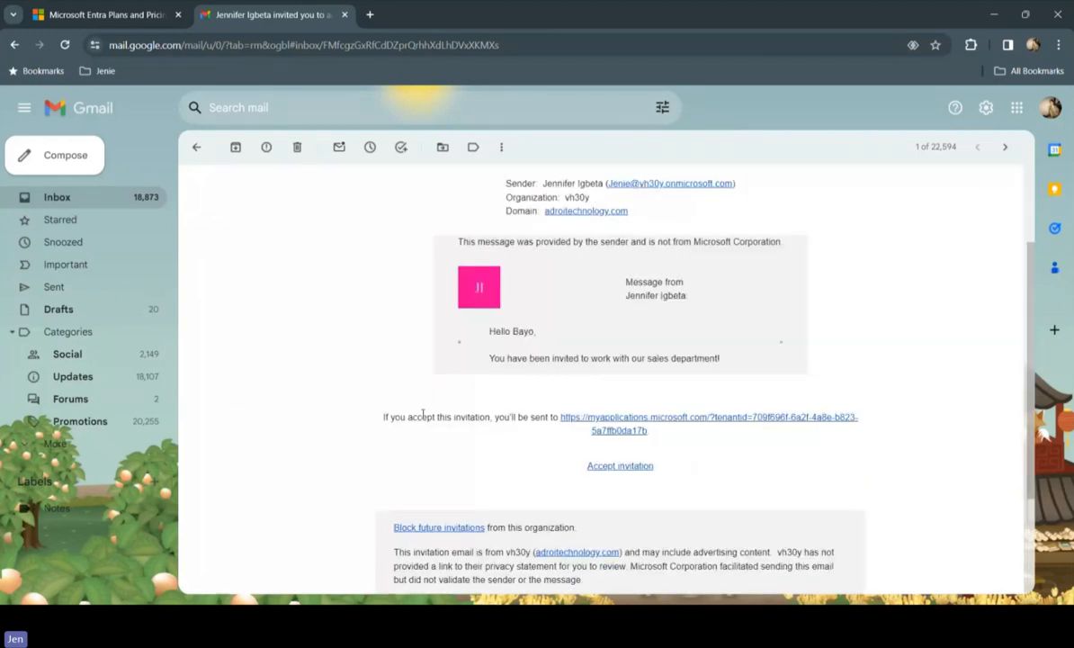
left_click(610, 461)
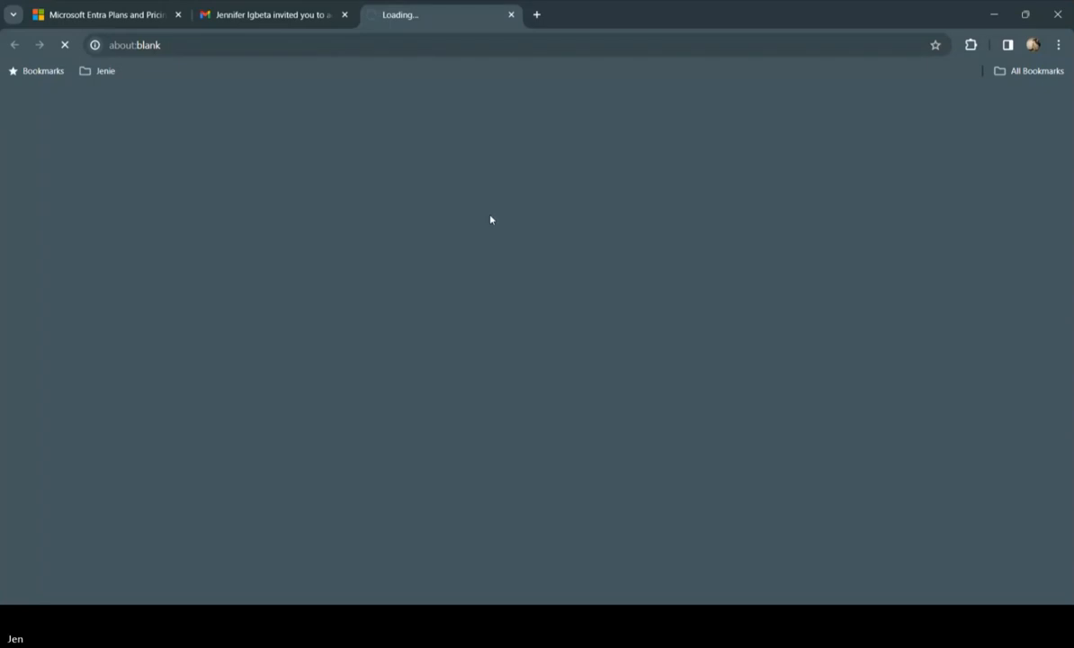
Return to the Entra admin center, clear the "mj" user search and reload the full list of users
left_click(993, 11)
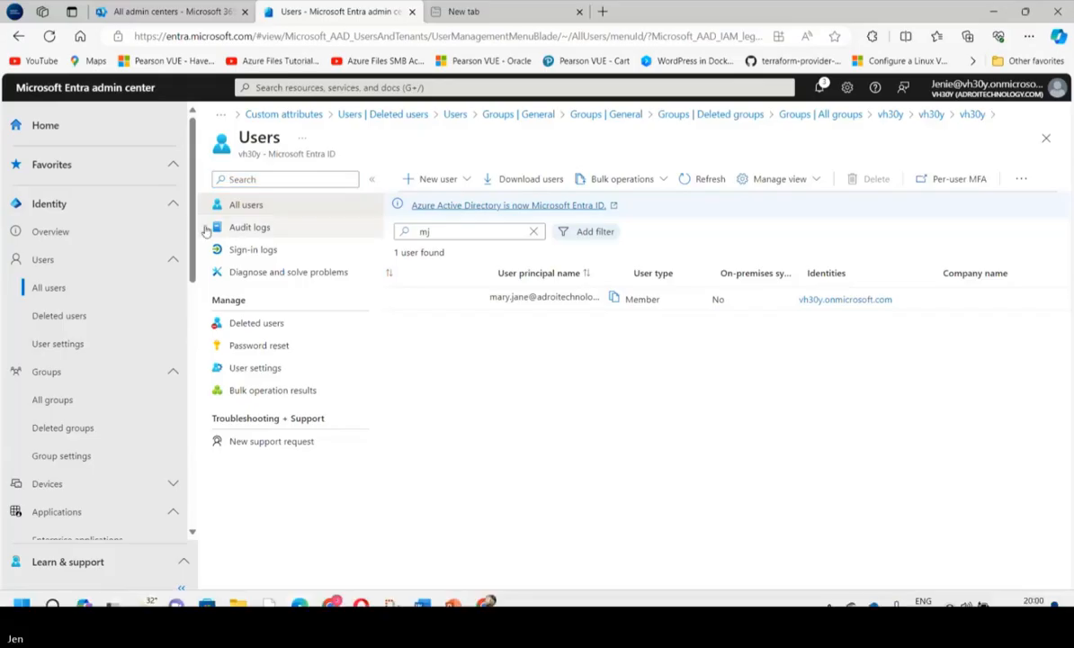
left_click(466, 234)
key("BackSpace")
key("BackSpace")
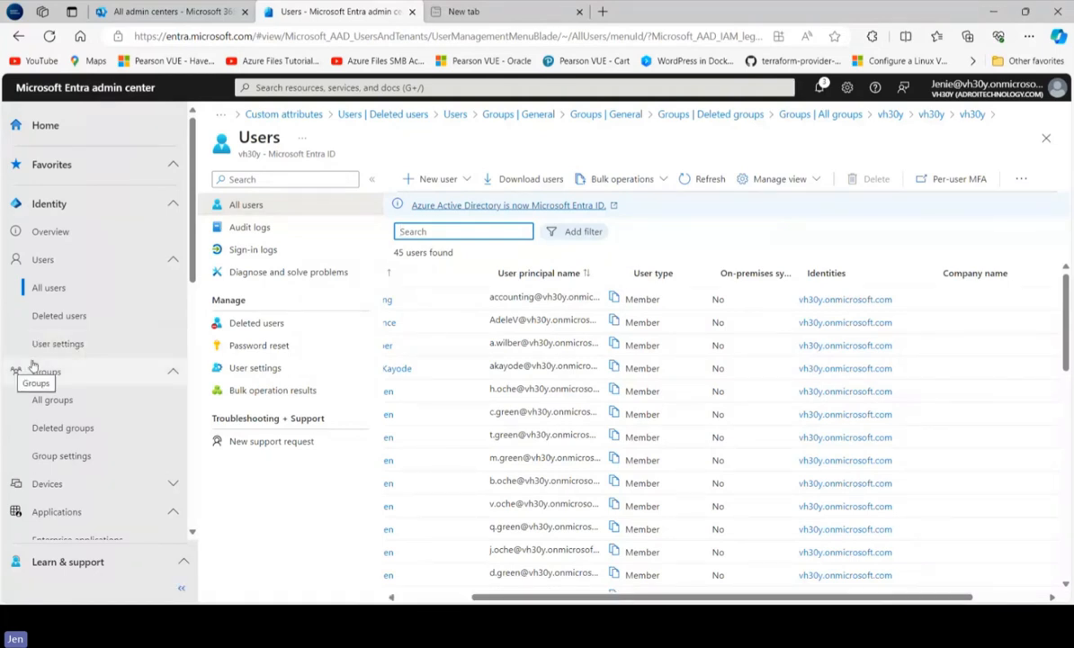
left_click(45, 295)
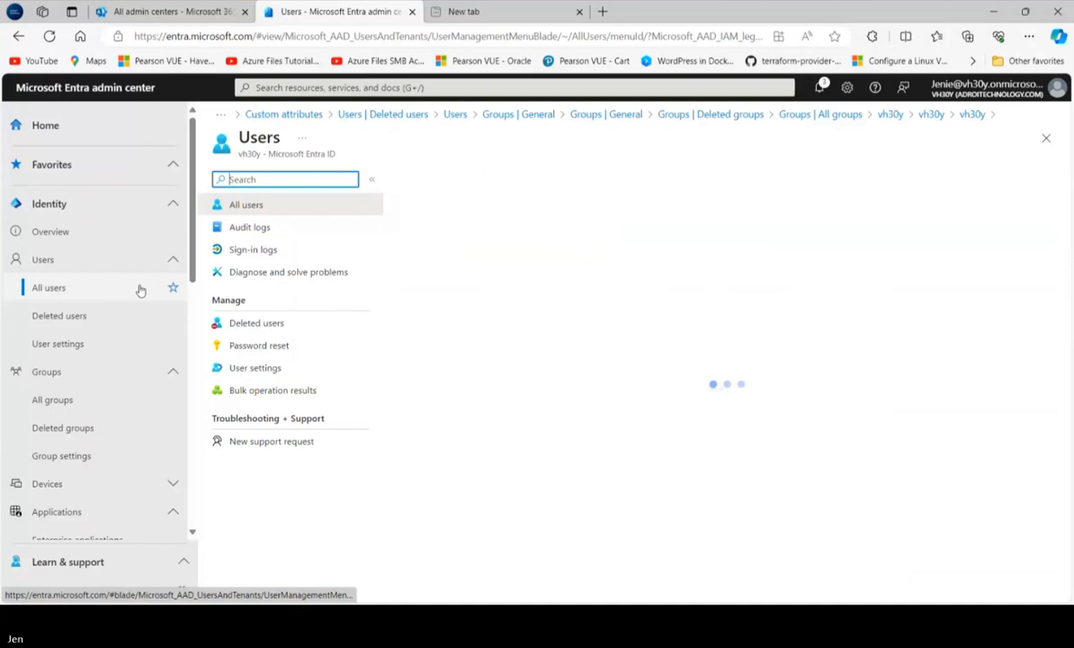
Collapse the Users section of the navigation and open the list of all groups
left_click(170, 267)
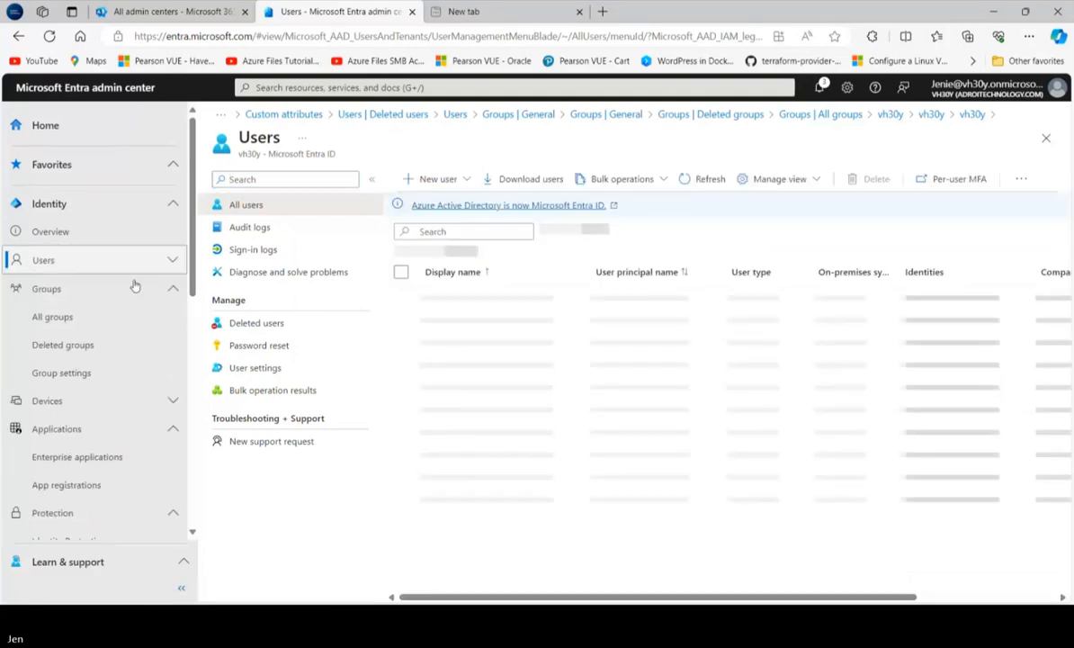
left_click(56, 289)
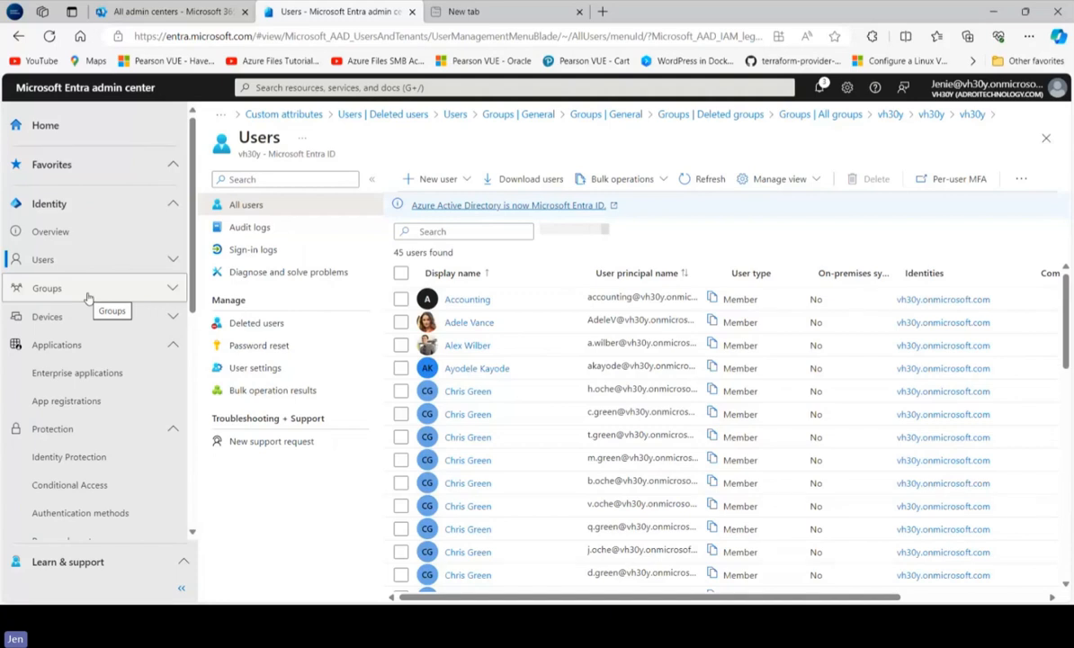
left_click(88, 295)
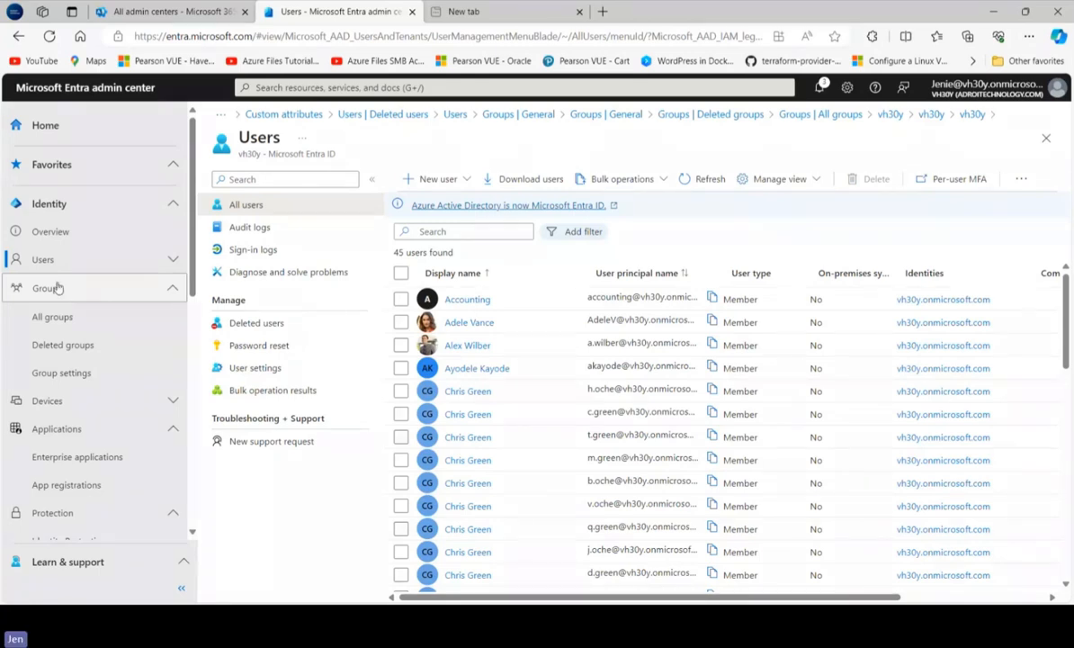
left_click(58, 287)
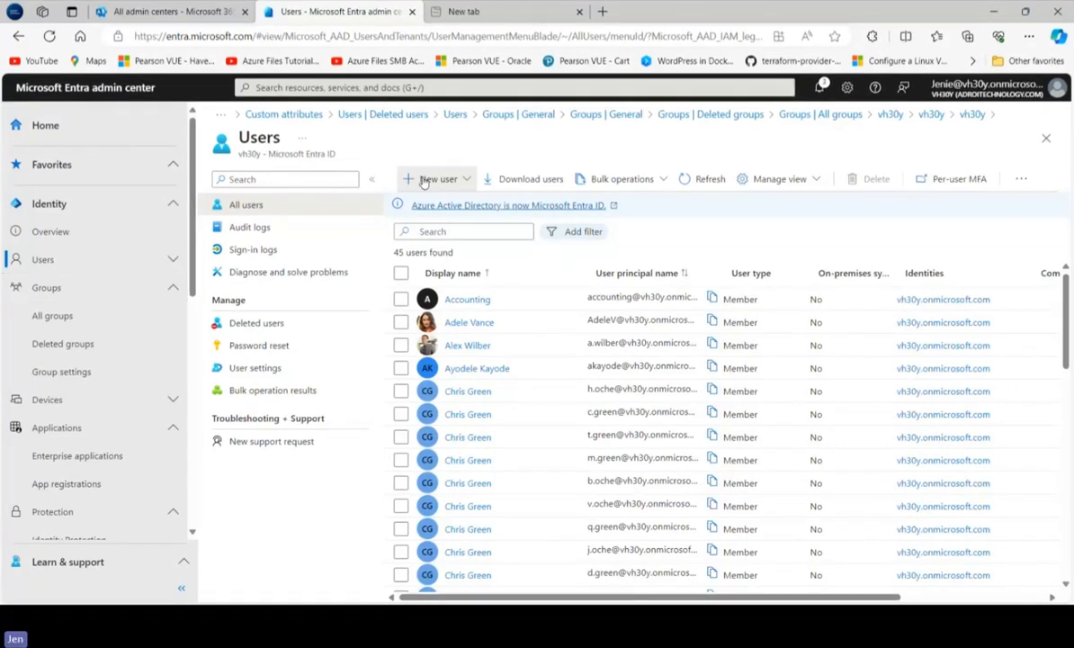
left_click(419, 180)
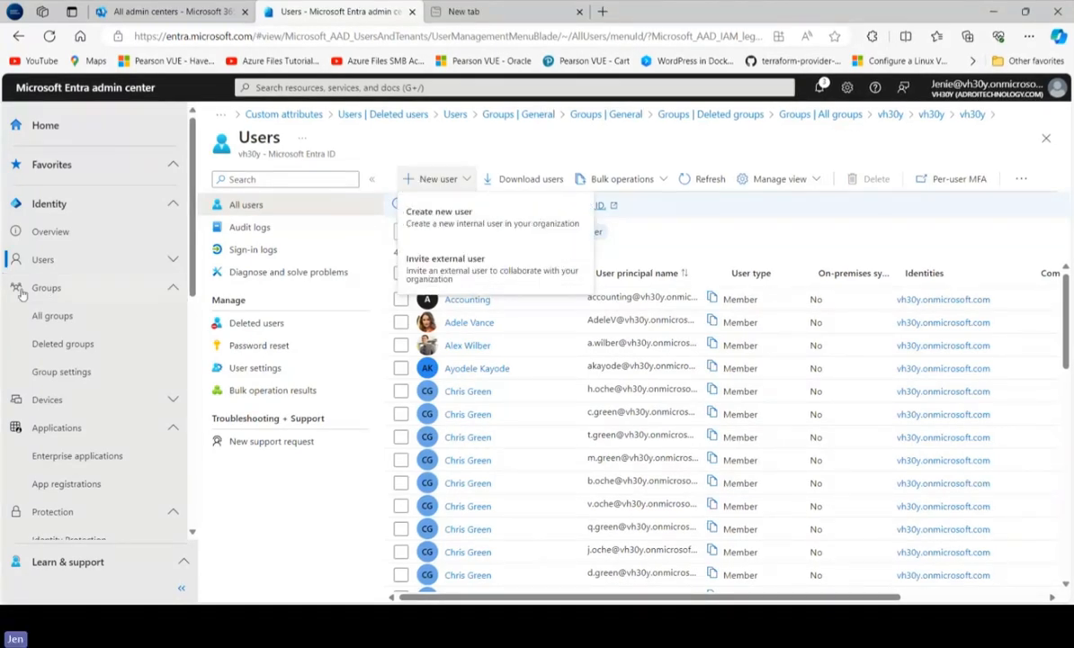
left_click(53, 315)
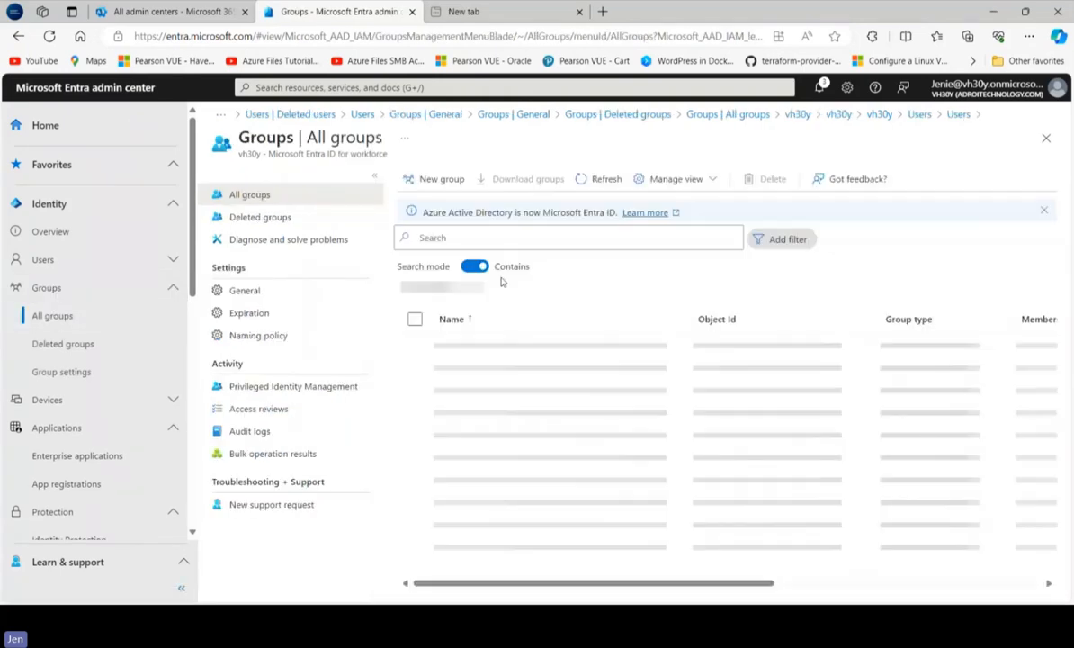
Start a new group of type Security and name it "Team Administrators"
left_click(433, 178)
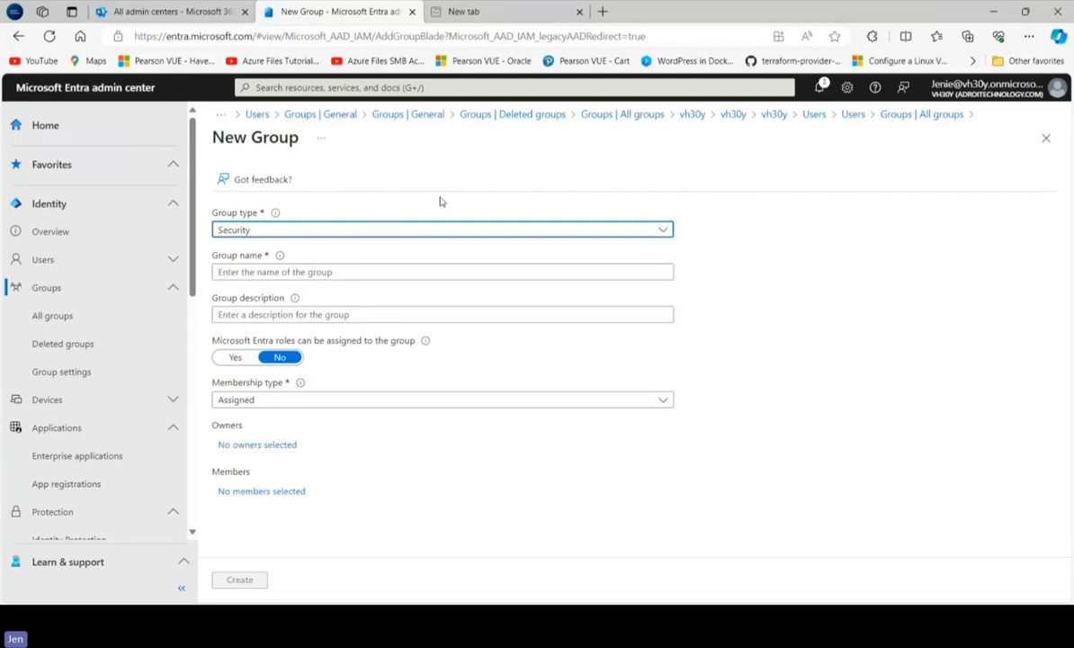
left_click(309, 275)
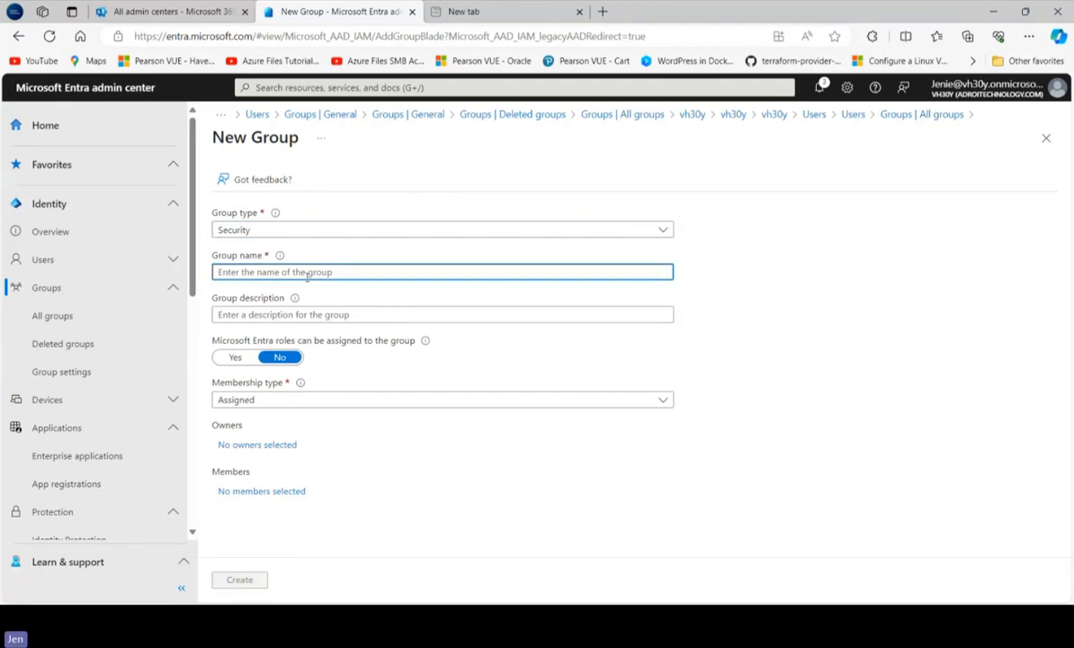
type("Team A")
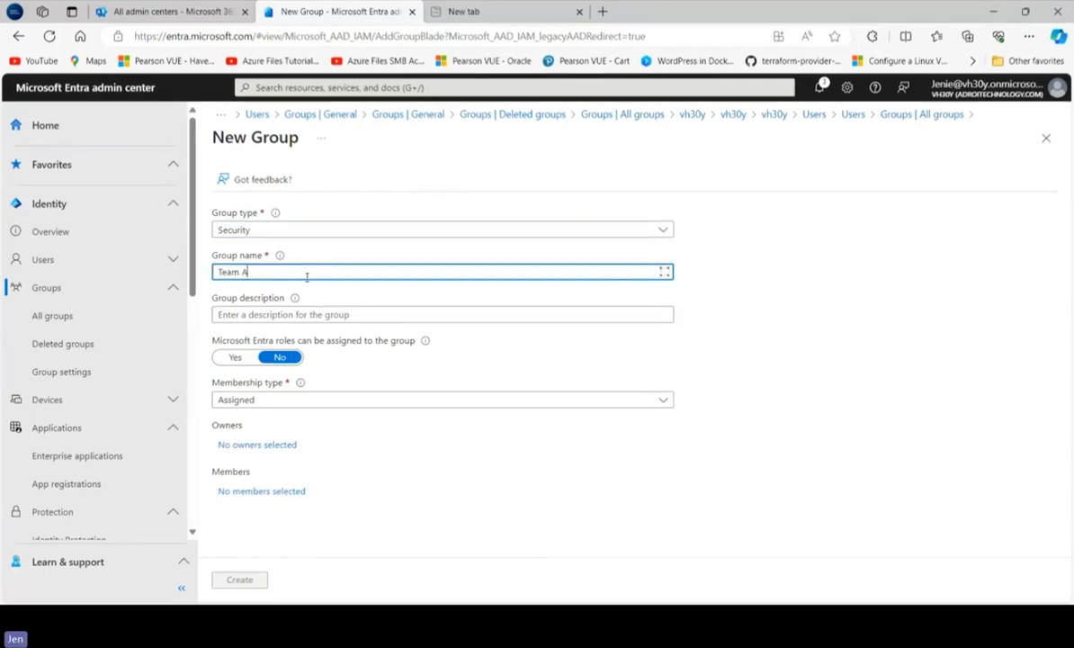
type("dmin")
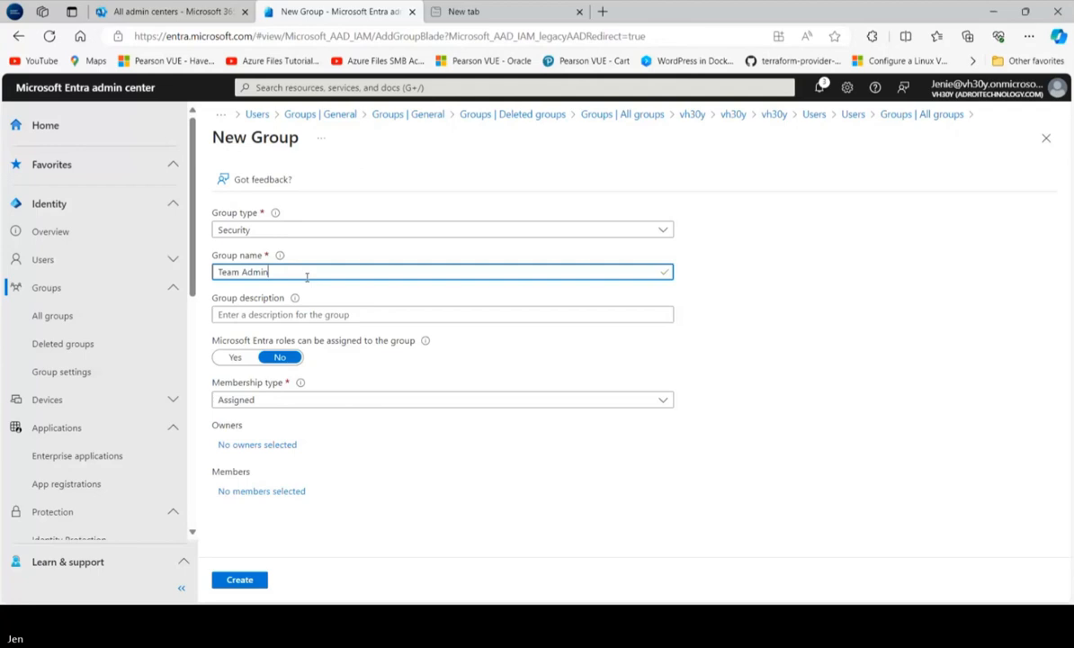
type("i")
type("strato")
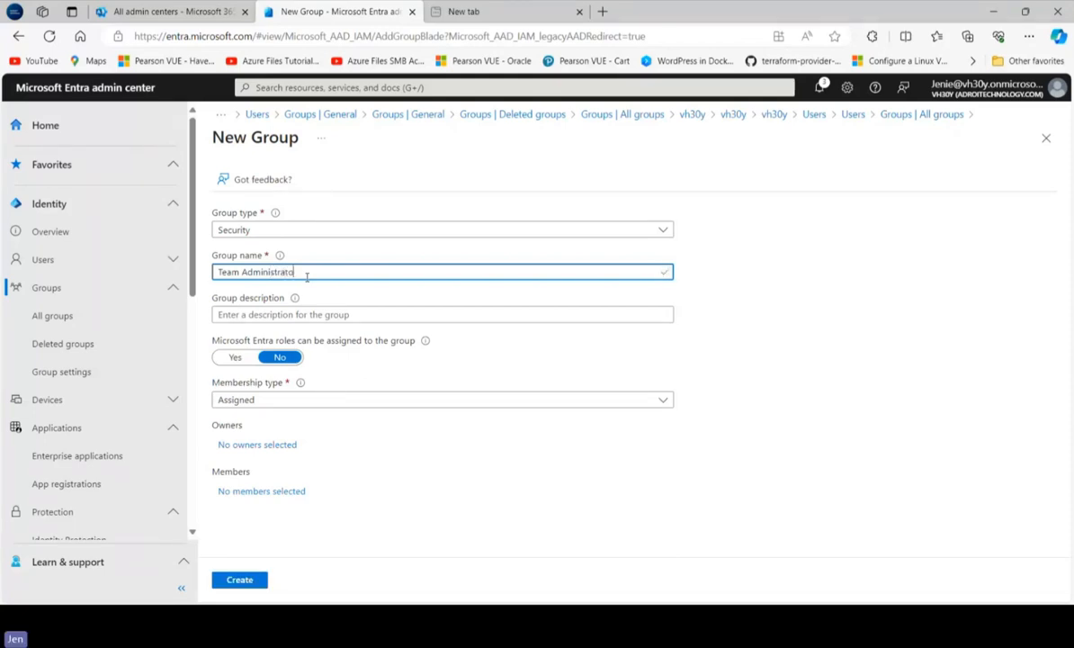
type("rs")
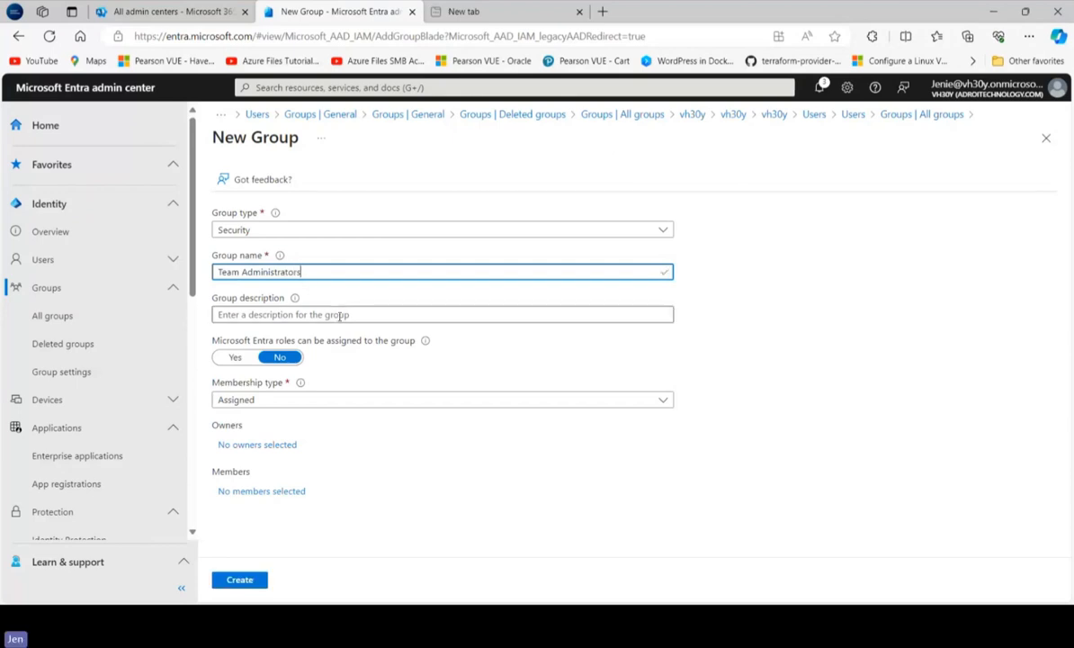
Describe the new group as "Members of Teams Management" and create it with assigned membership
left_click(338, 315)
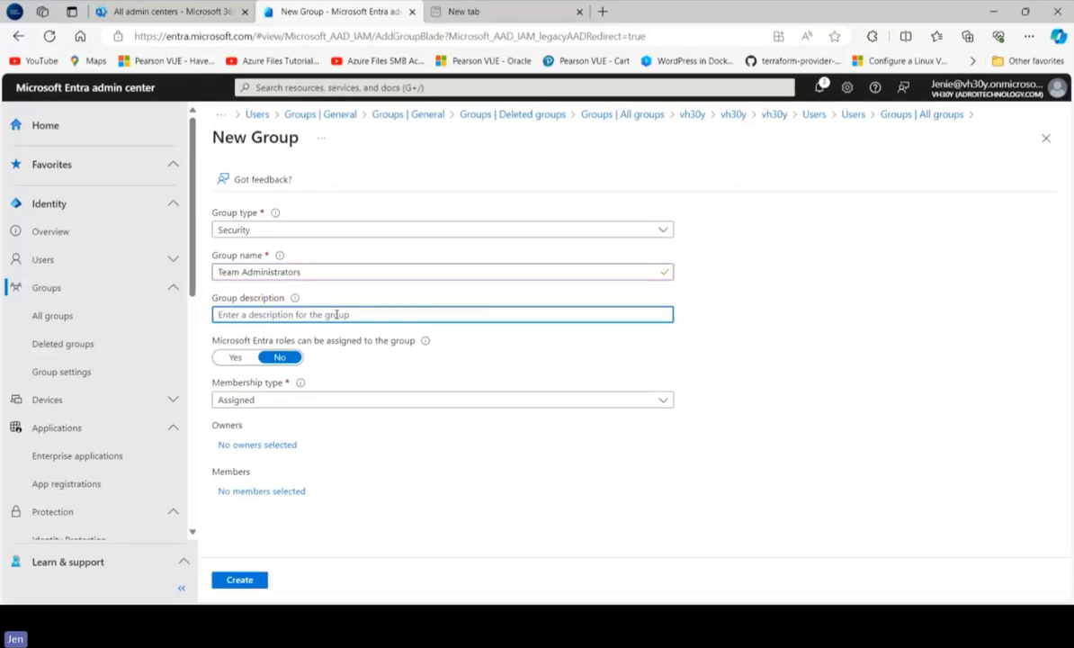
type("Members o")
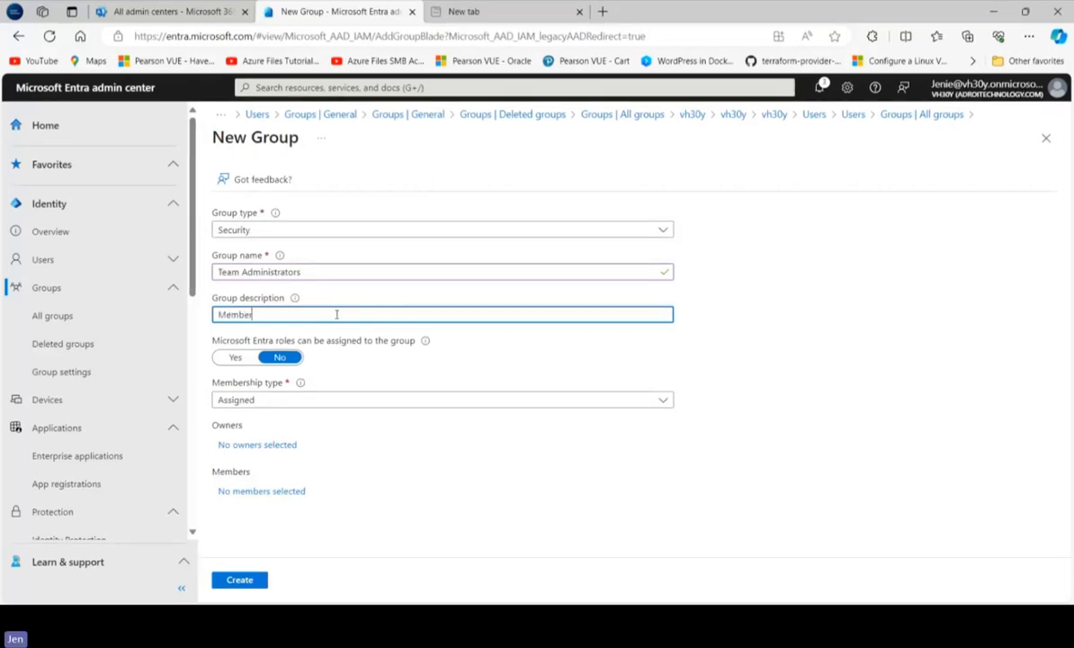
type("f ")
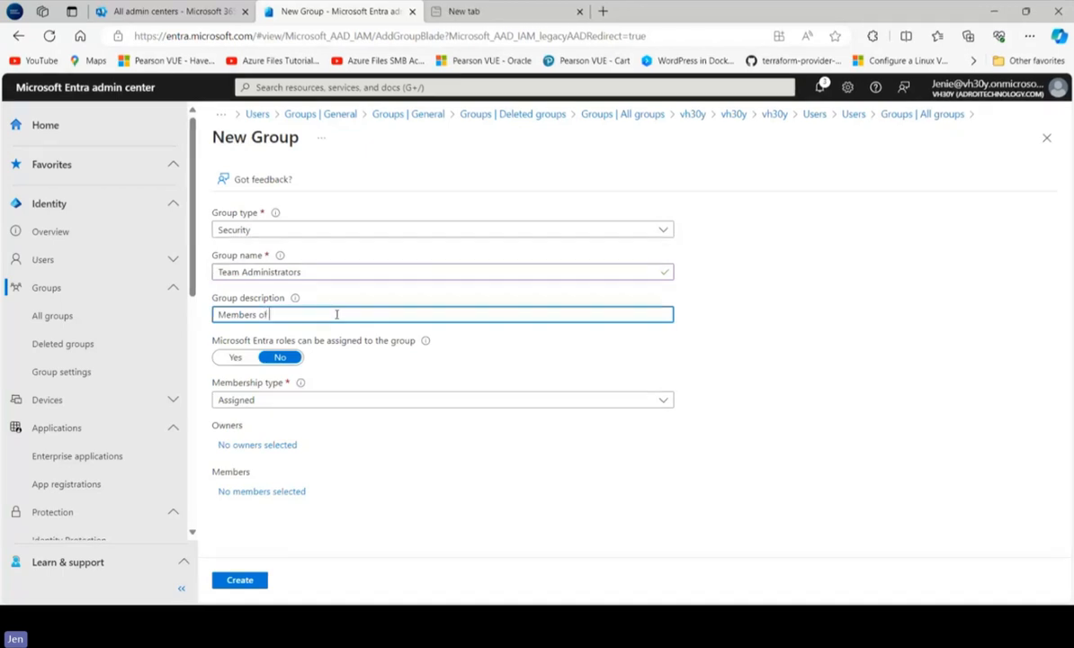
type("Teams Managemen")
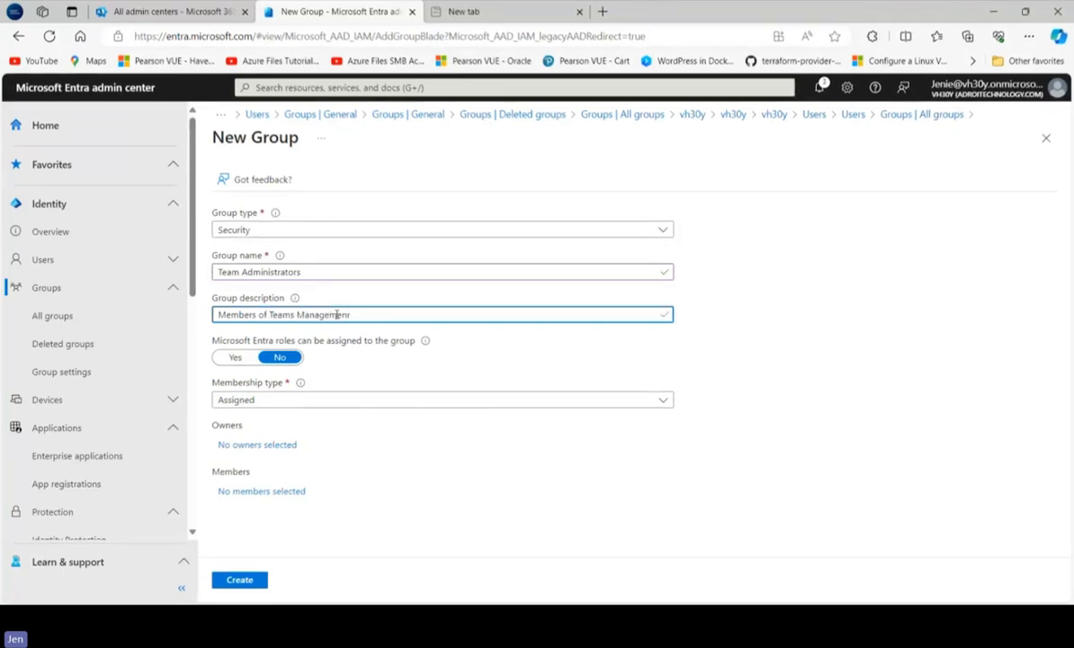
type("r")
key("BackSpace")
type("t")
left_click(224, 578)
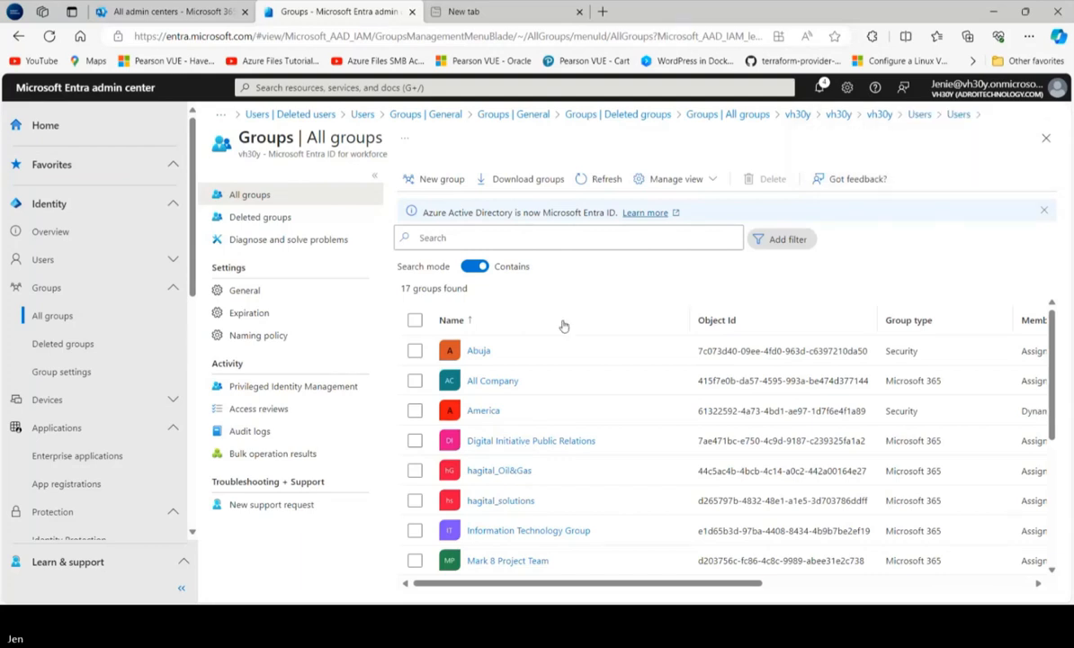
Search all groups for "Teams", shorten the search to "Team", and open the Team Administrators group
left_click(558, 232)
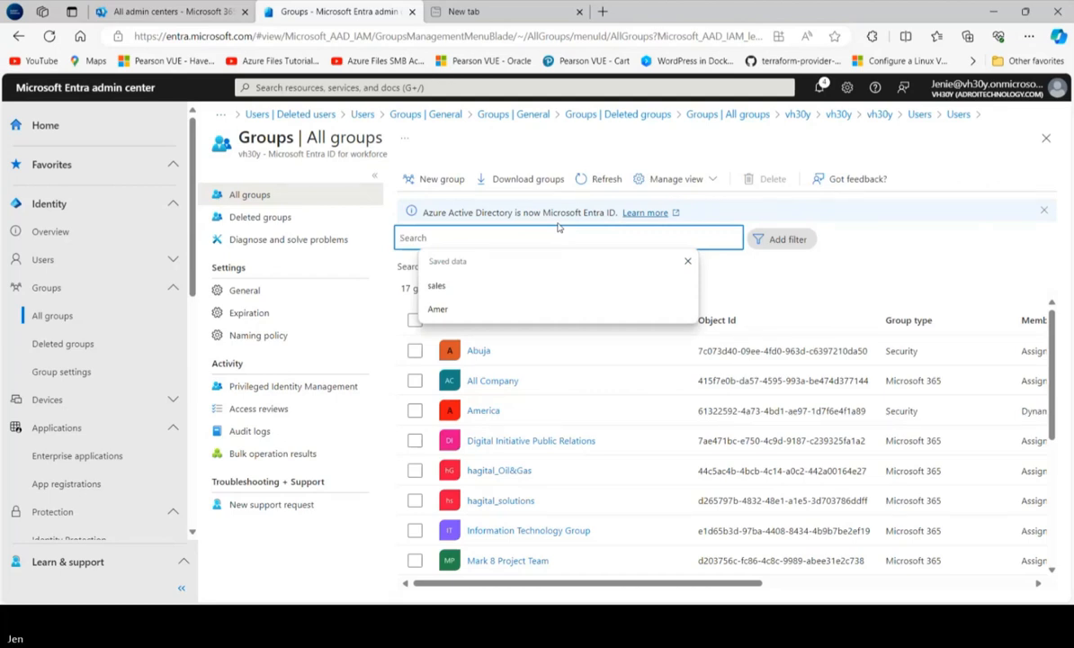
type("Teams")
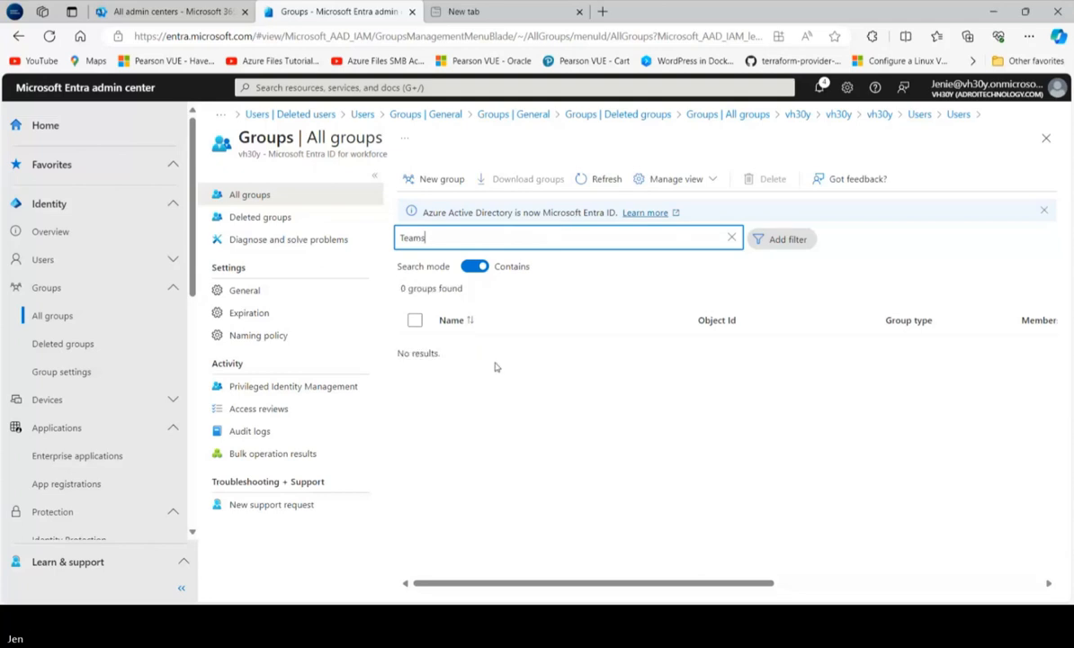
key("Return")
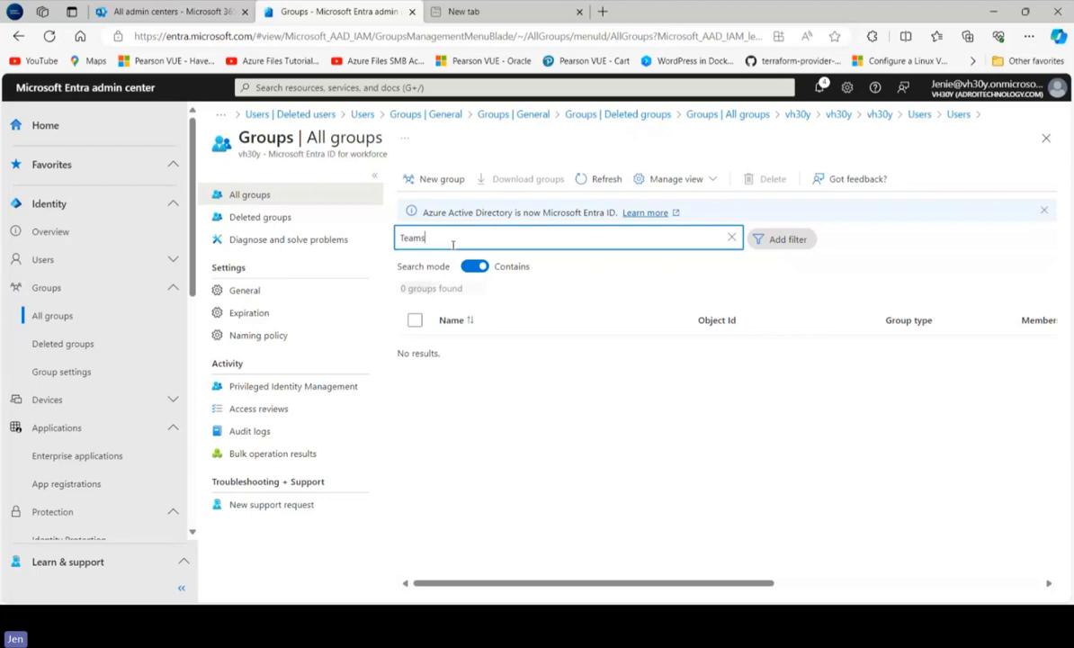
key("BackSpace")
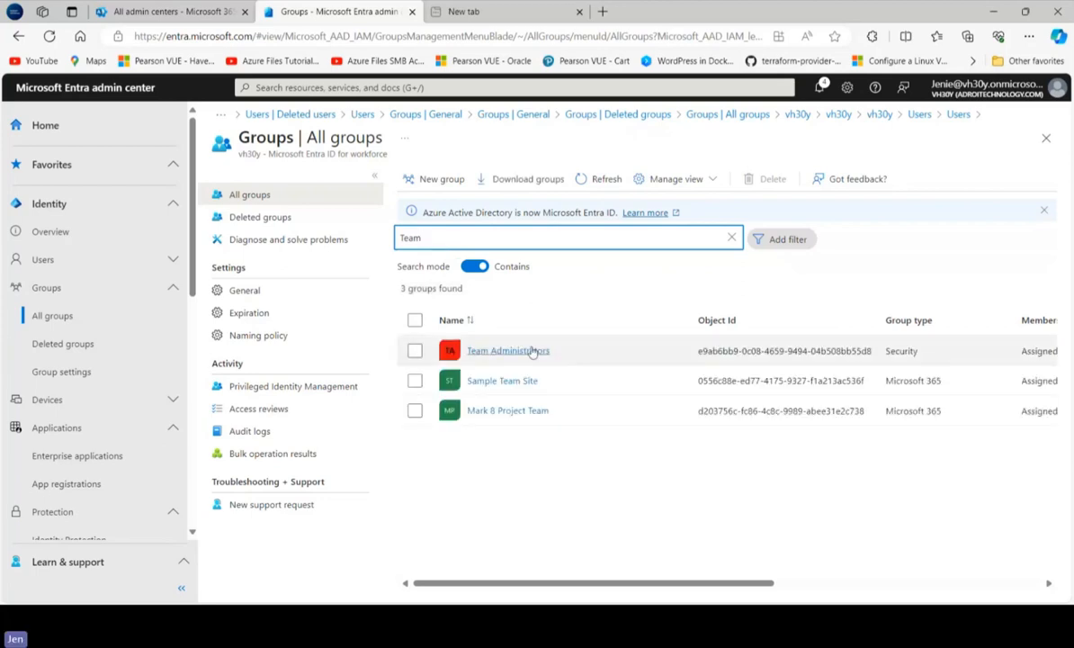
left_click(532, 352)
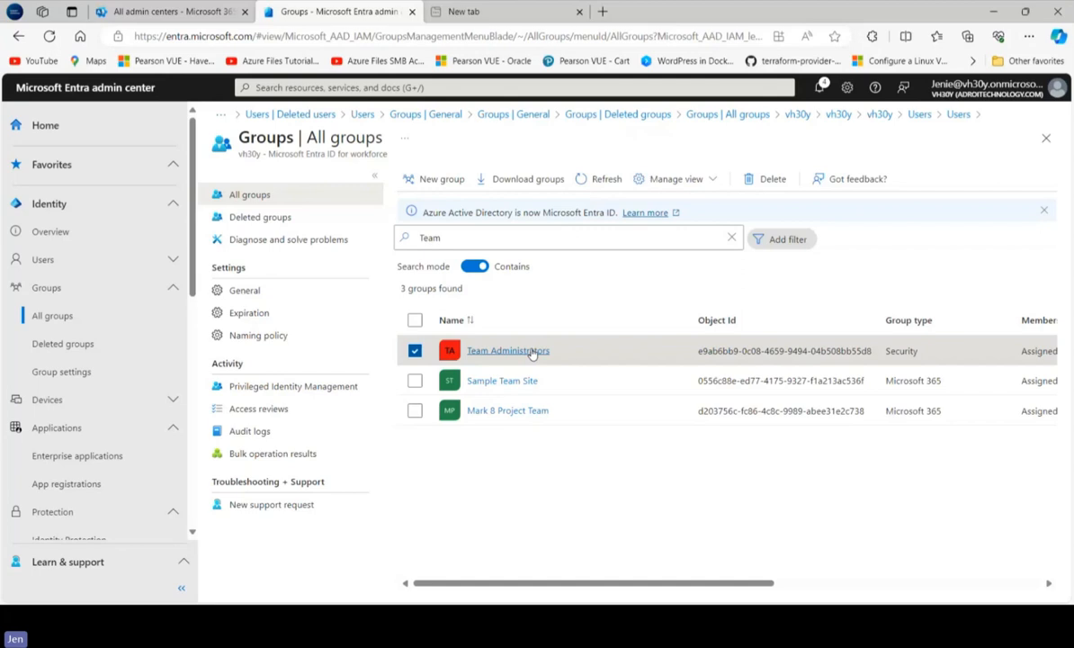
left_click(530, 351)
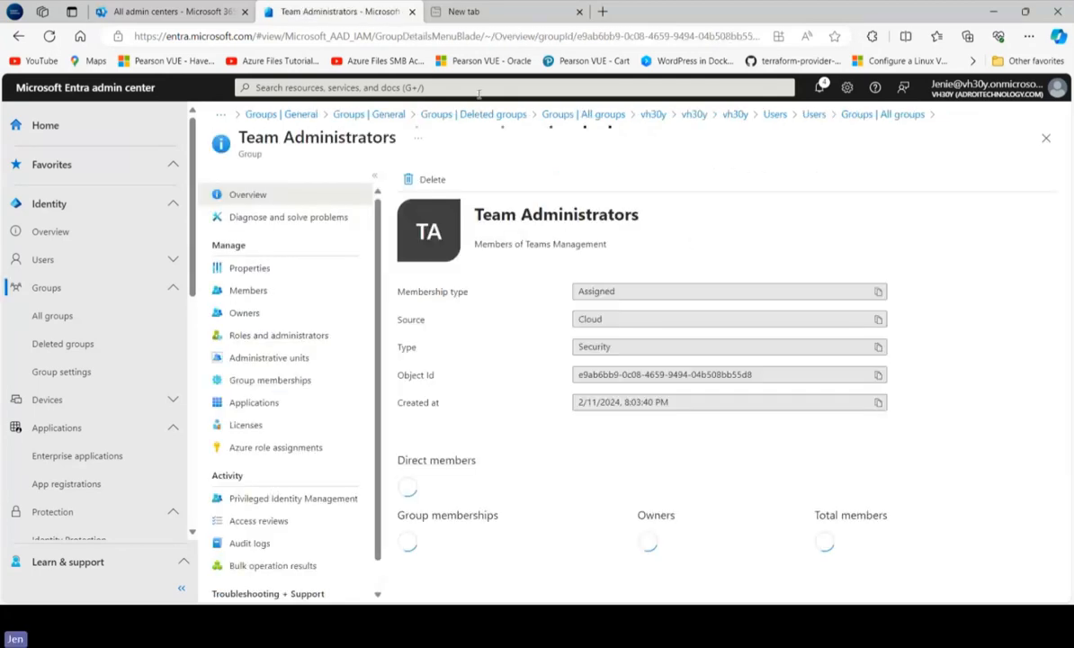
Start adding members to the Team Administrators group and limit the list of candidates to users
left_click(262, 291)
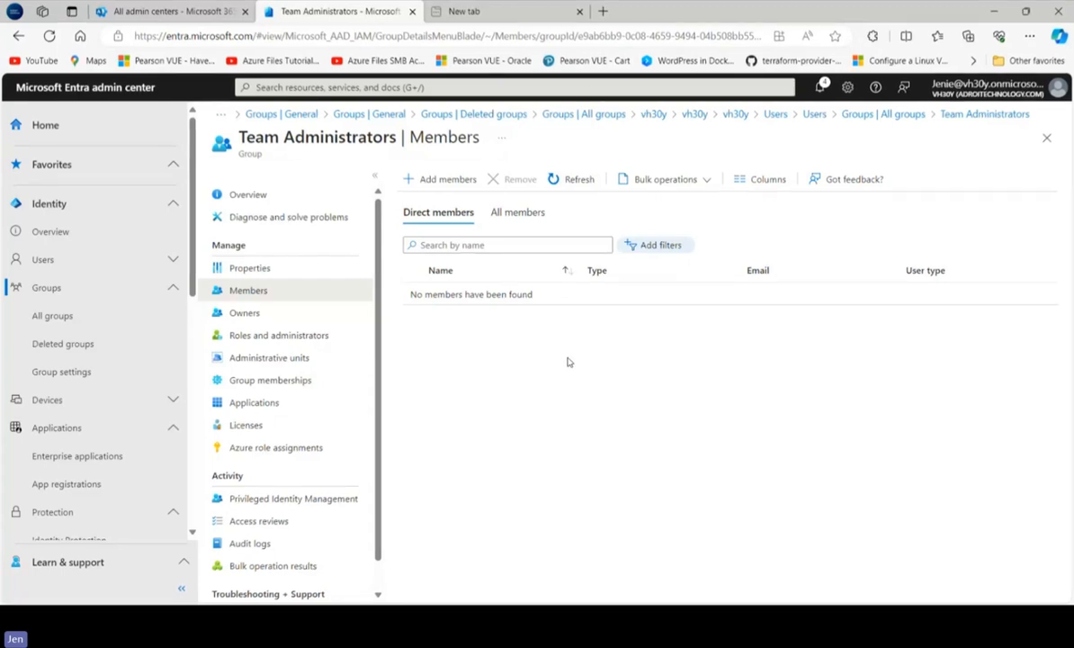
left_click(436, 179)
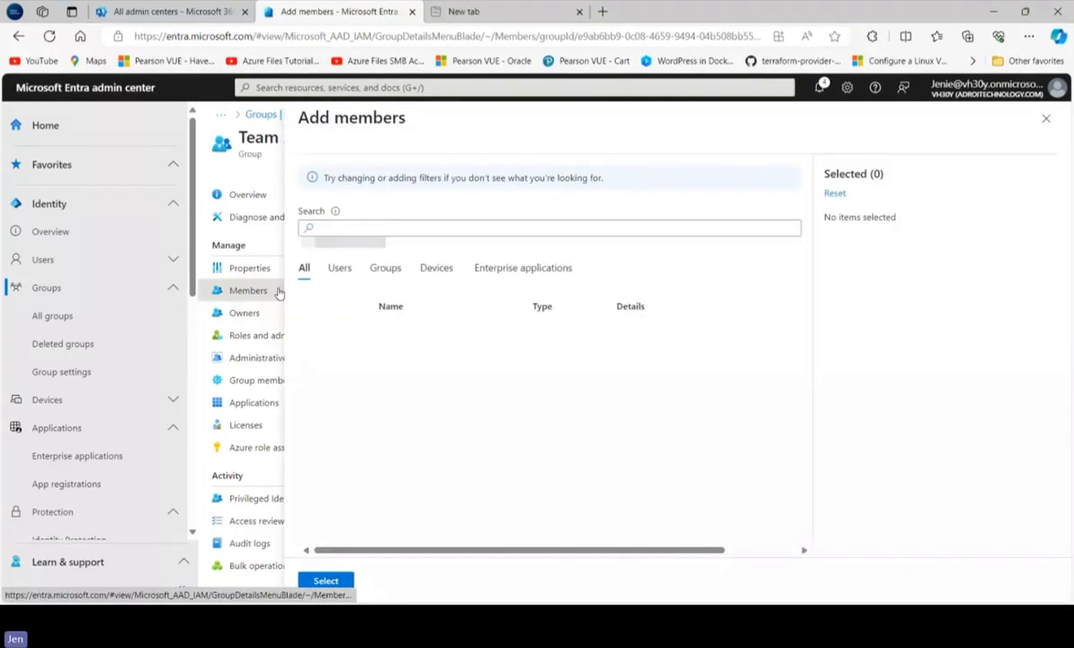
left_click(339, 276)
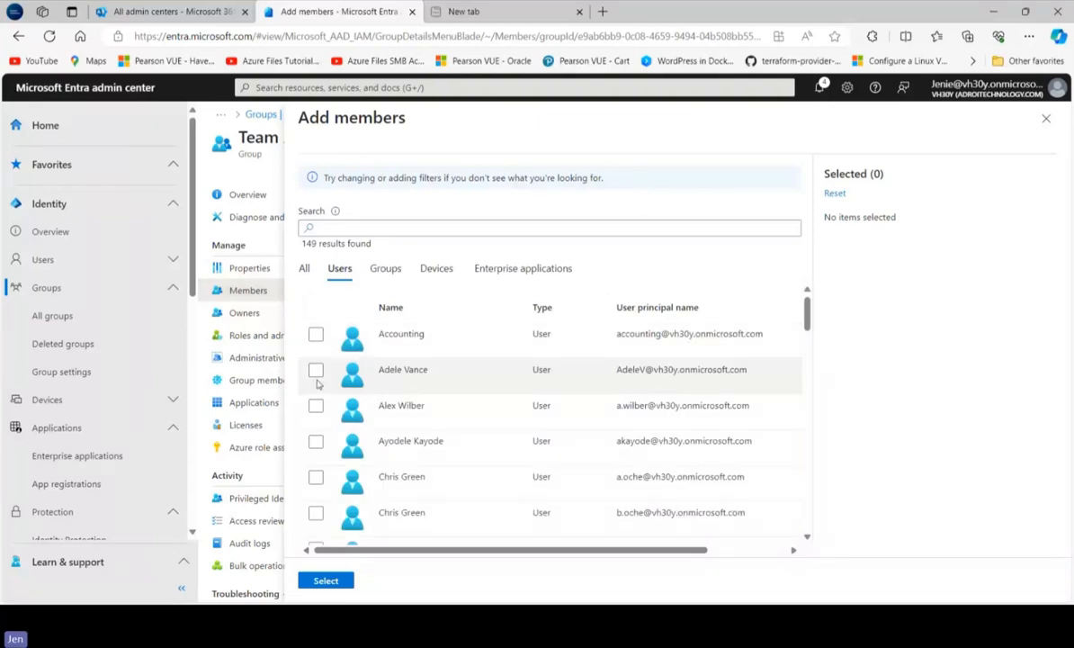
Pick the second listed user and the two users sharing the same name, deselect the former, and add the two namesakes as direct members
left_click(315, 370)
left_click(315, 477)
left_click(316, 512)
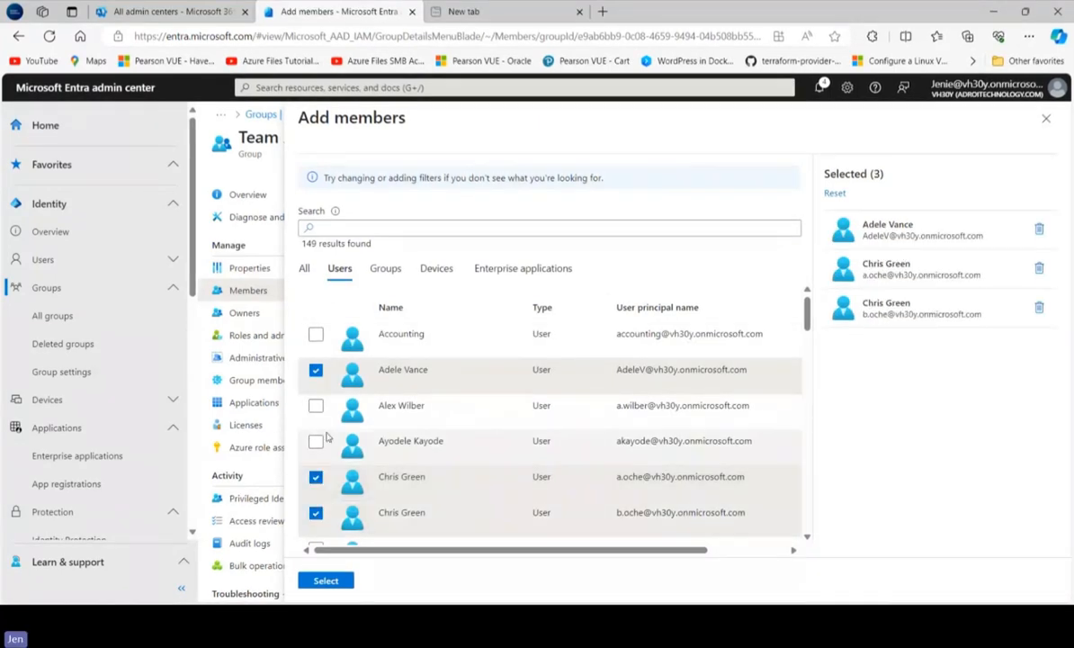
left_click(315, 370)
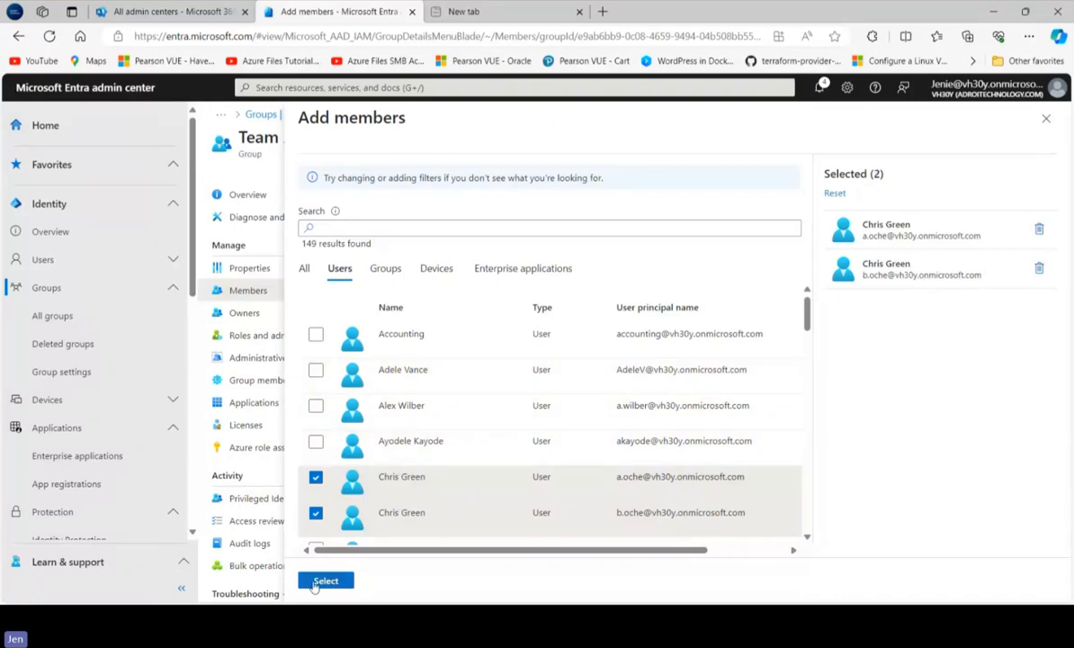
left_click(314, 585)
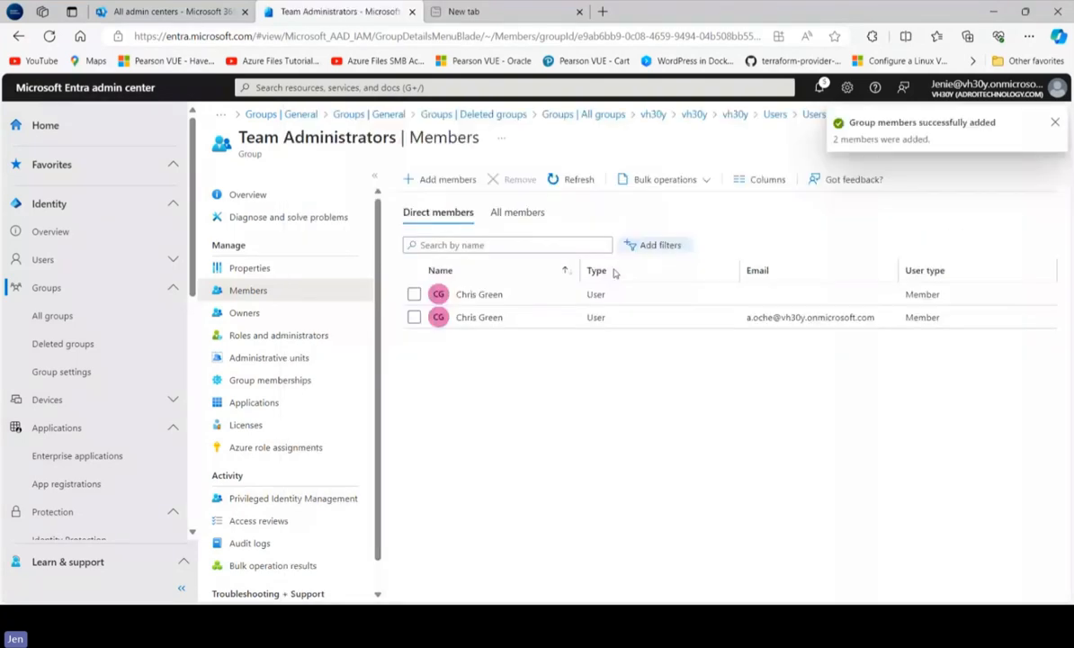